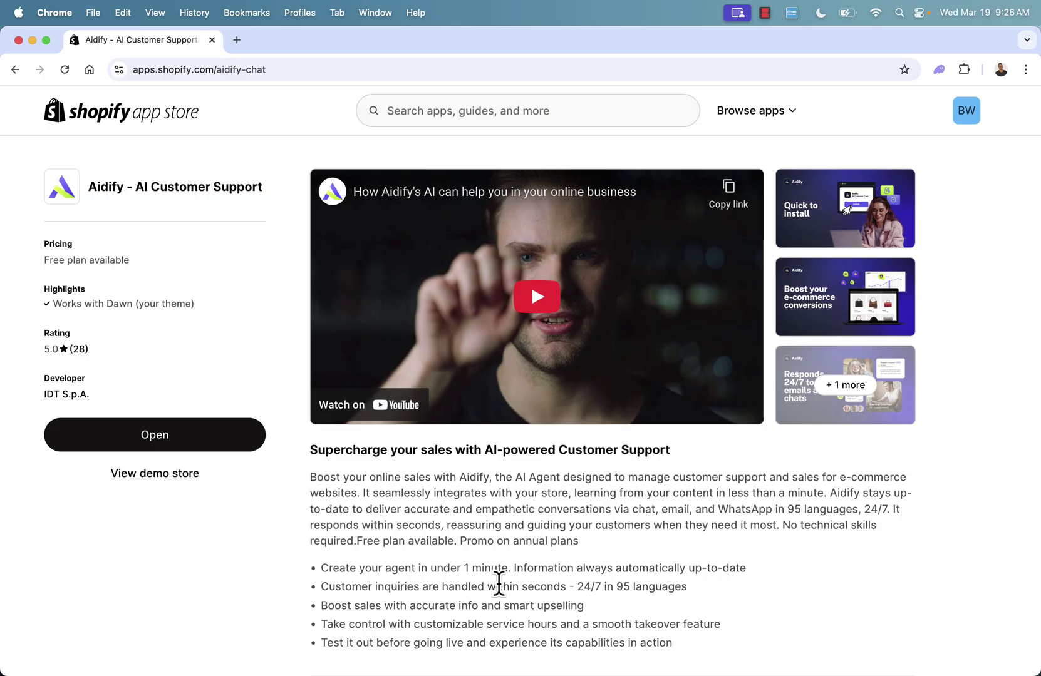
pyautogui.scroll(-1, 499, 584)
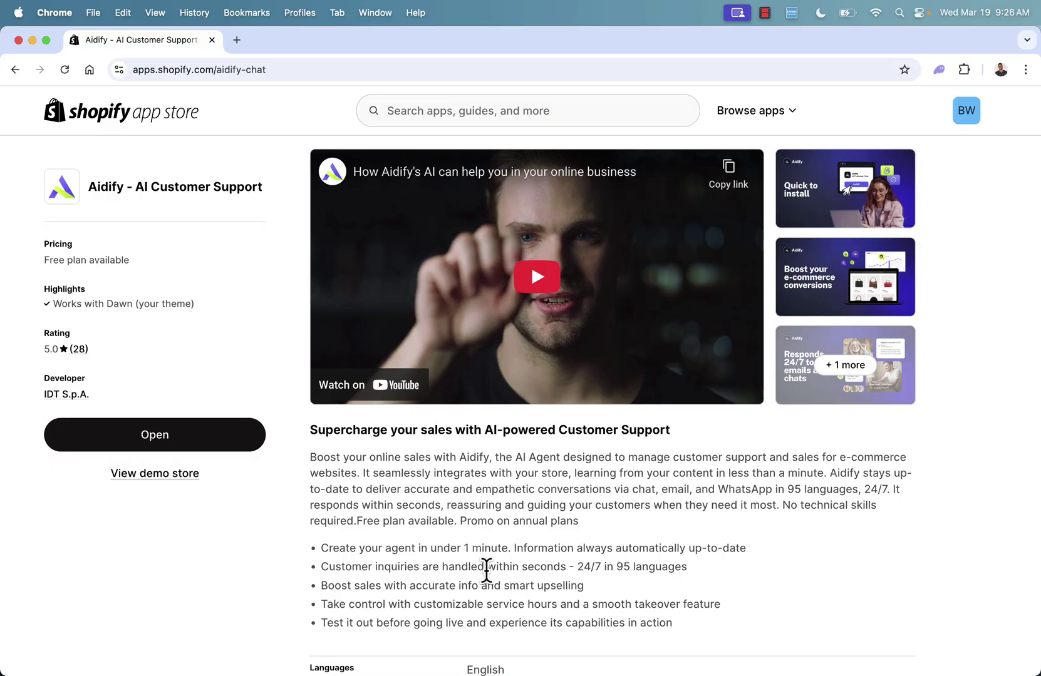
pyautogui.scroll(-1, 494, 564)
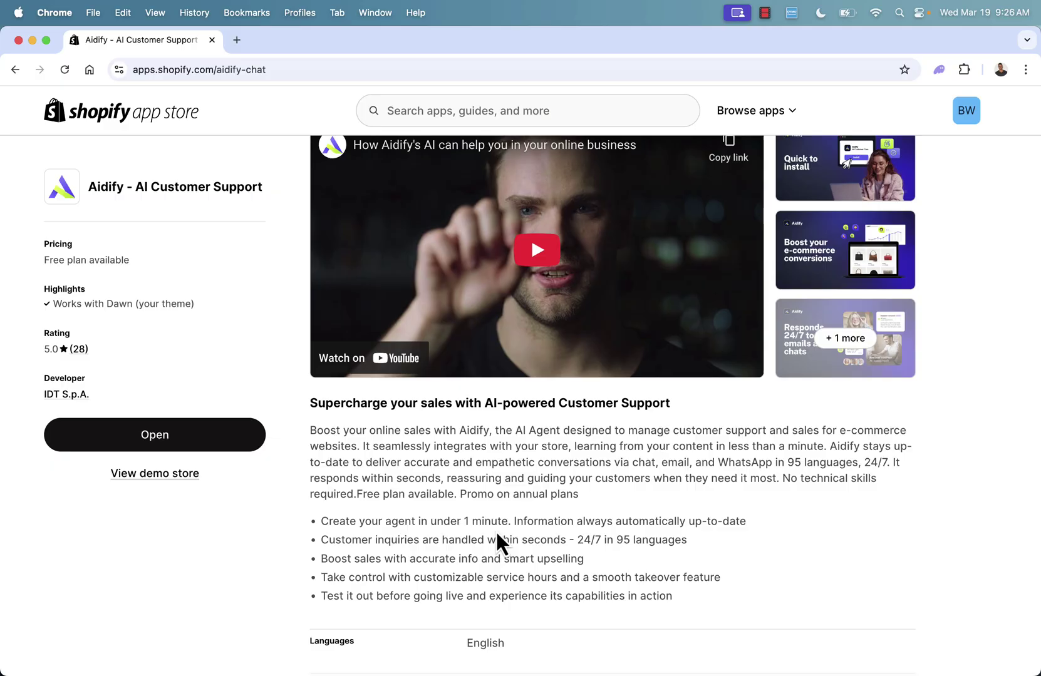
pyautogui.scroll(-1, 498, 534)
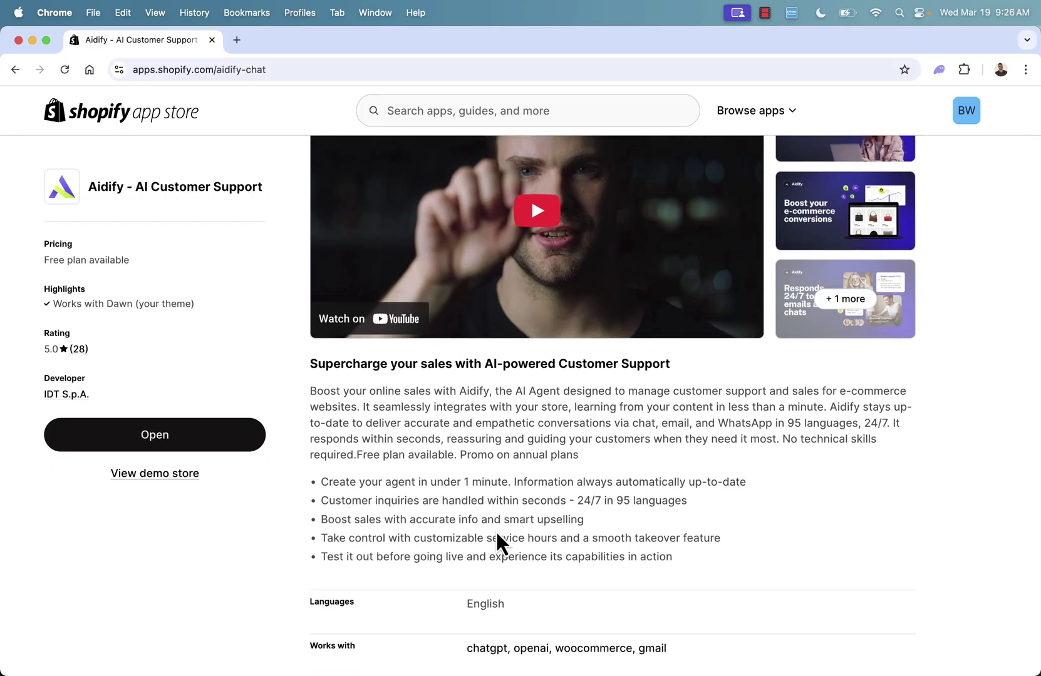
pyautogui.scroll(2, 496, 532)
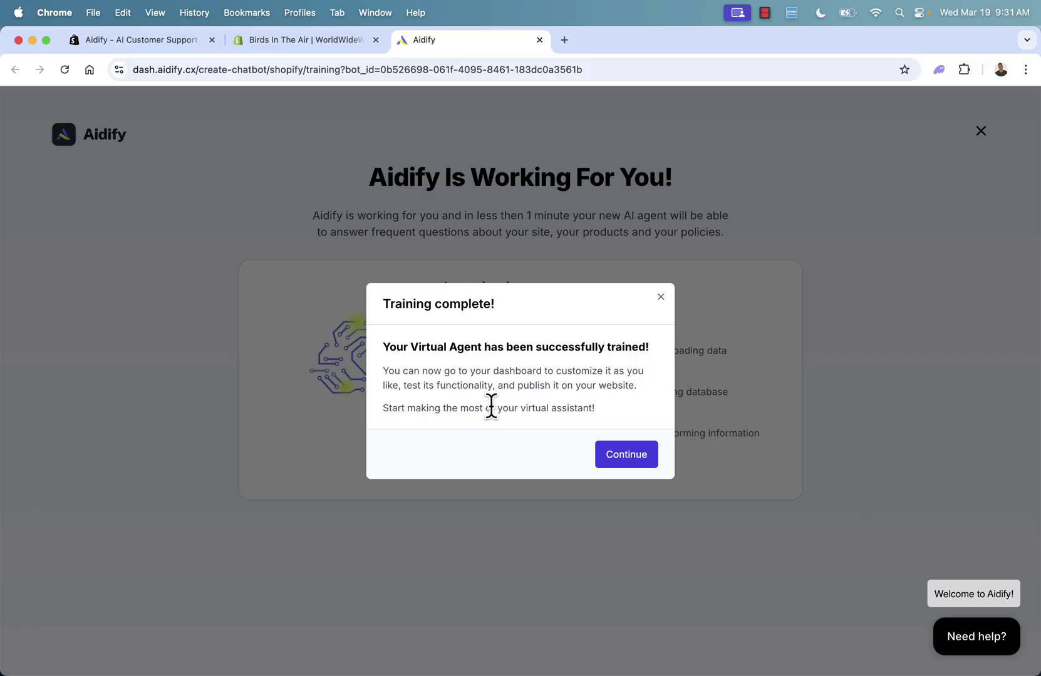
# Dismiss the Training complete notice and continue to the Aidify dashboard's Next Steps checklist
pyautogui.click(624, 463)
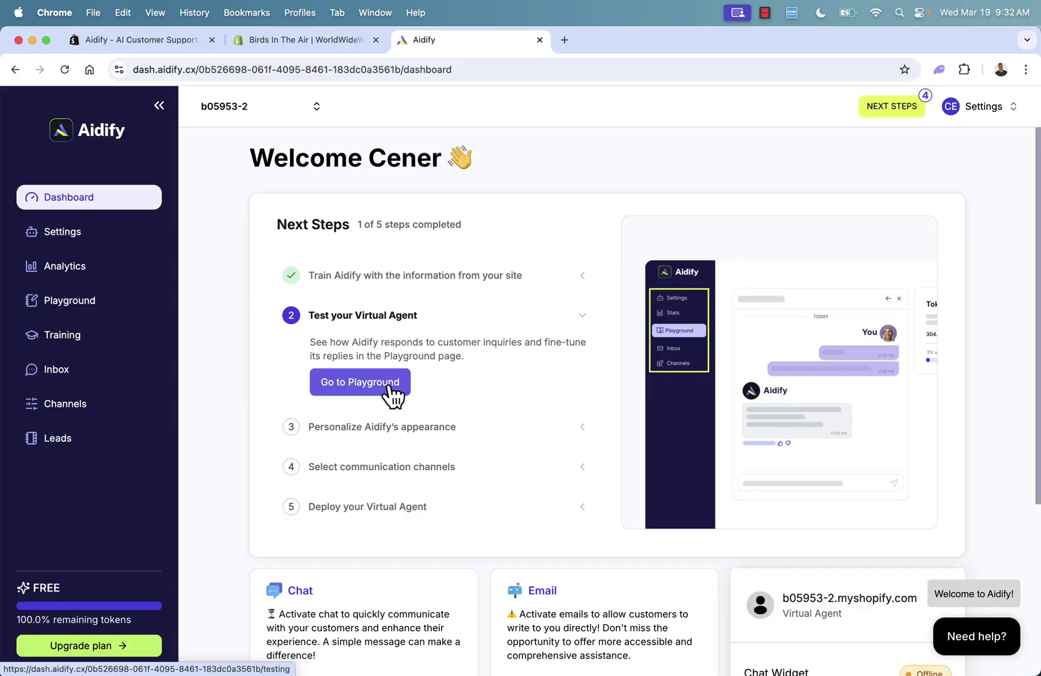
# In the Playground, ask the agent for its recommendation for a great gift
pyautogui.click(360, 383)
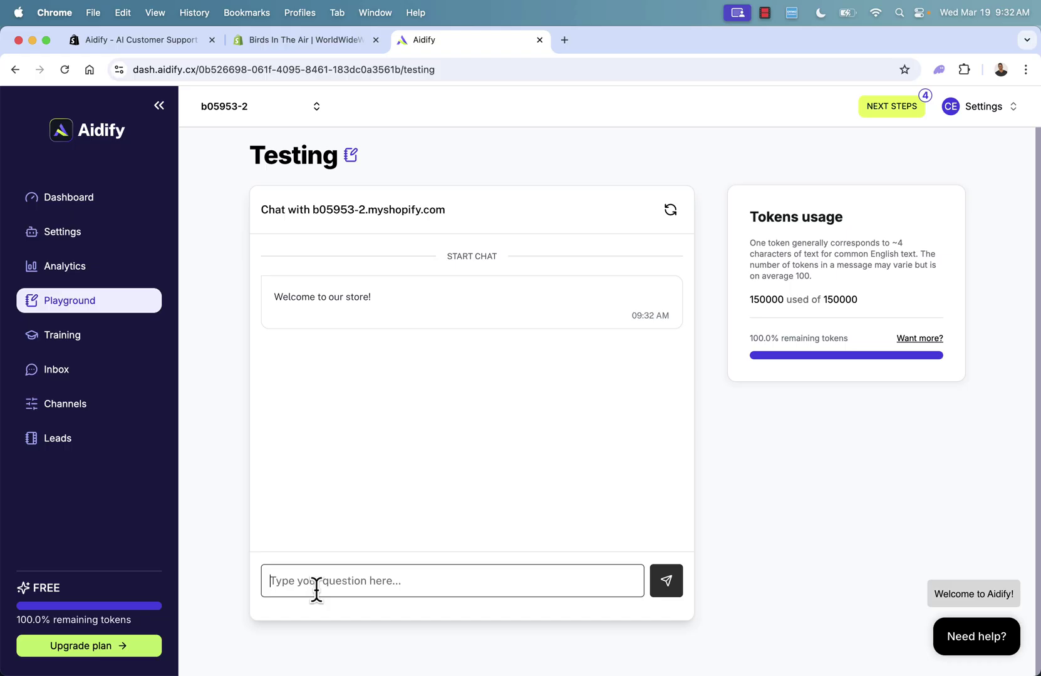
pyautogui.write('Whats ')
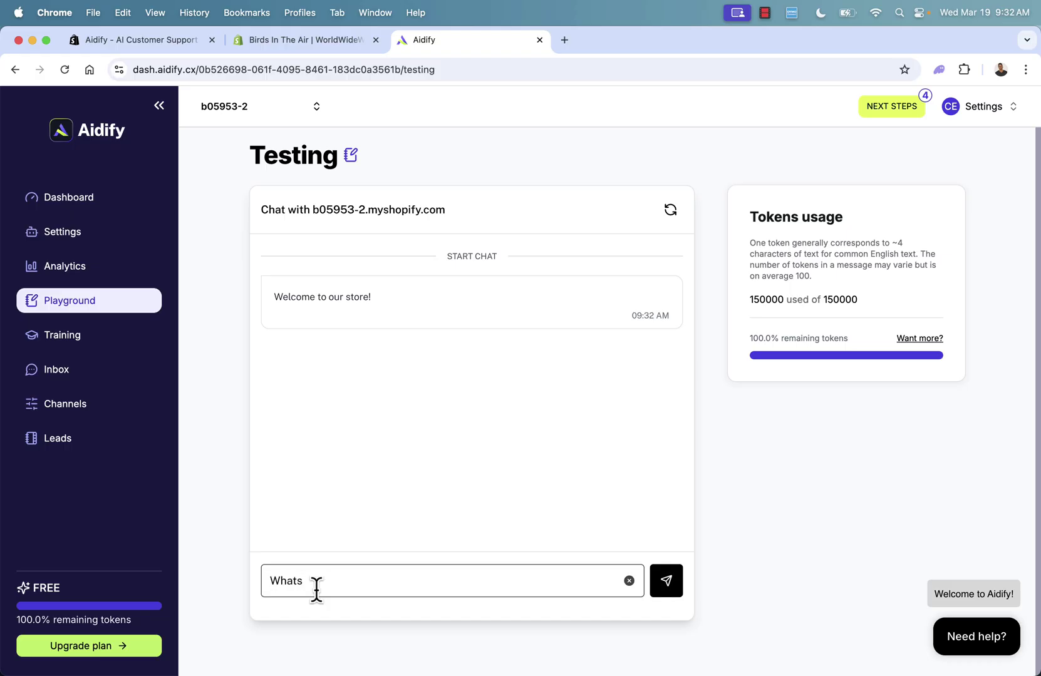
pyautogui.write('your recommendation for a g')
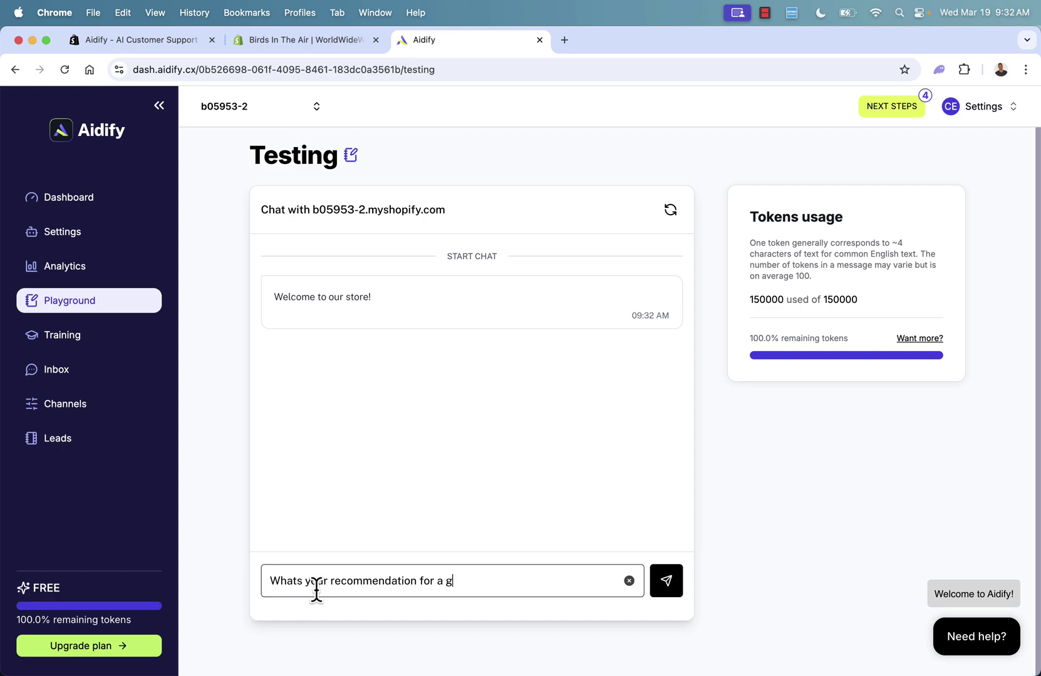
pyautogui.write('reat gift')
pyautogui.press('Return')
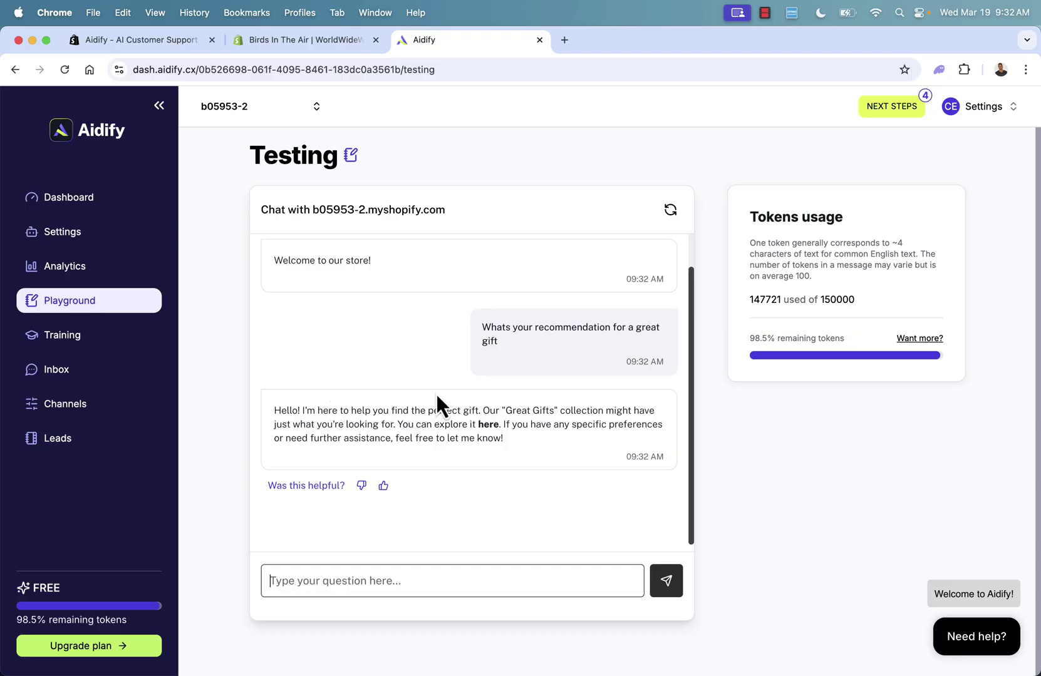
# Follow the agent's link to the Great Gifts collection, view All products, then return to the playground
pyautogui.click(484, 425)
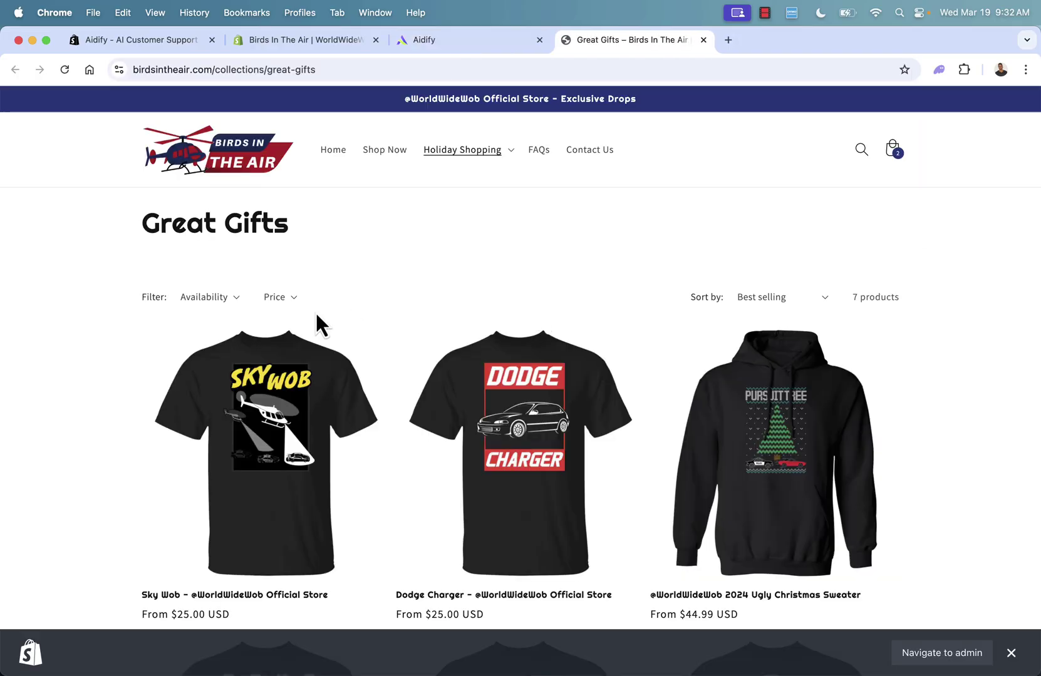
pyautogui.scroll(-8, 494, 460)
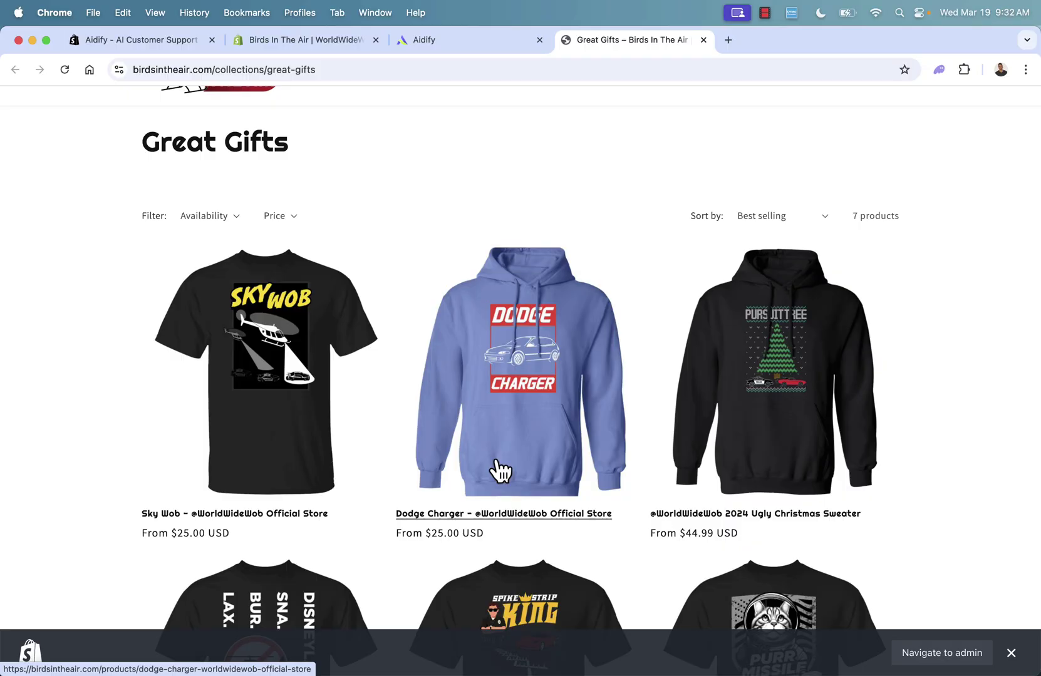
pyautogui.scroll(8, 495, 460)
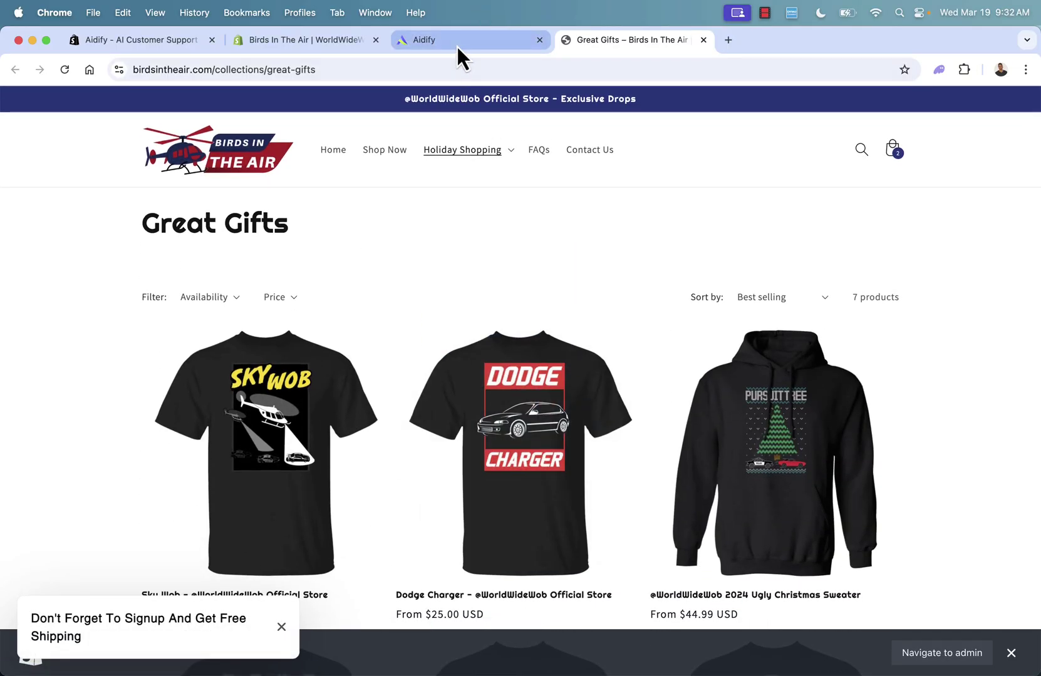
pyautogui.click(456, 42)
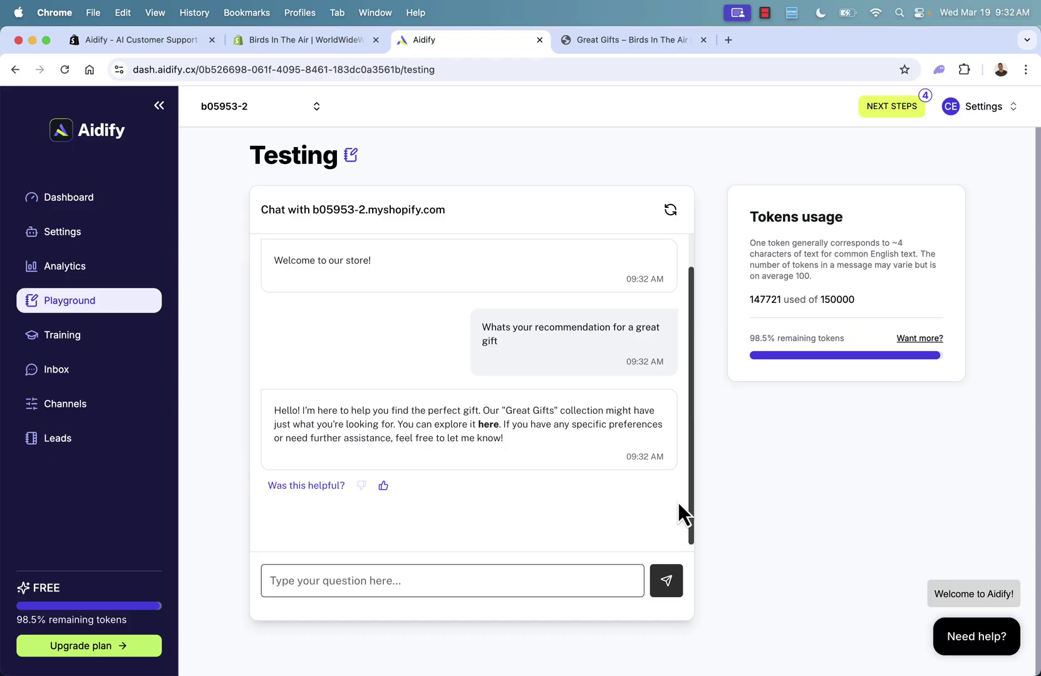
pyautogui.click(649, 39)
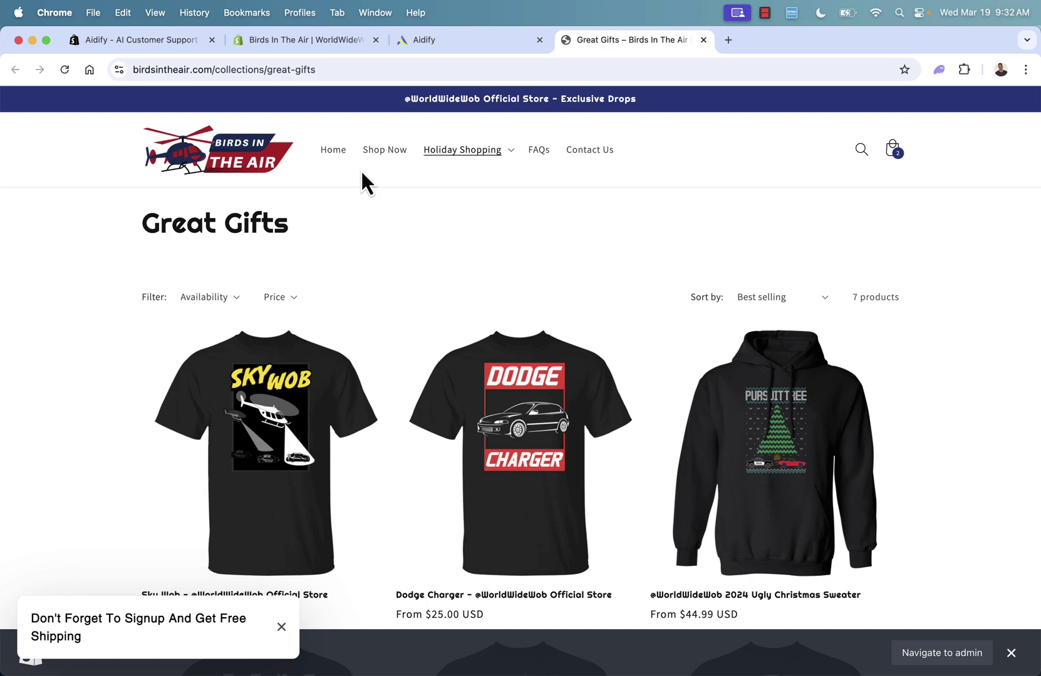
pyautogui.click(404, 163)
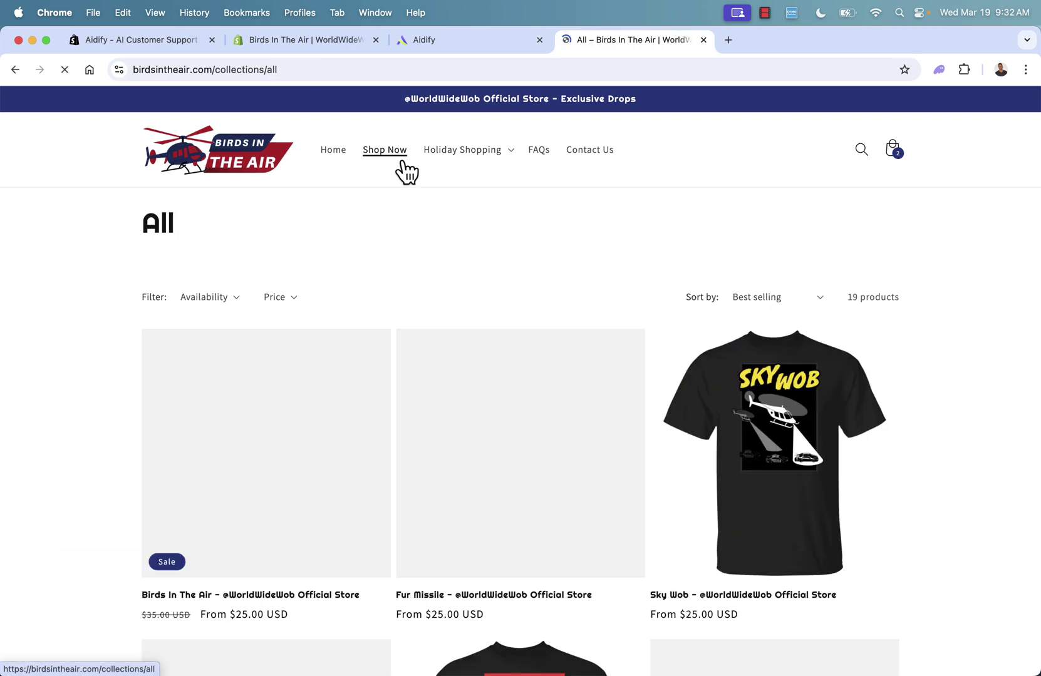
pyautogui.click(482, 44)
# Ask the agent for products for a son who loves Dodge Chargers and open its recommended product
pyautogui.click(396, 587)
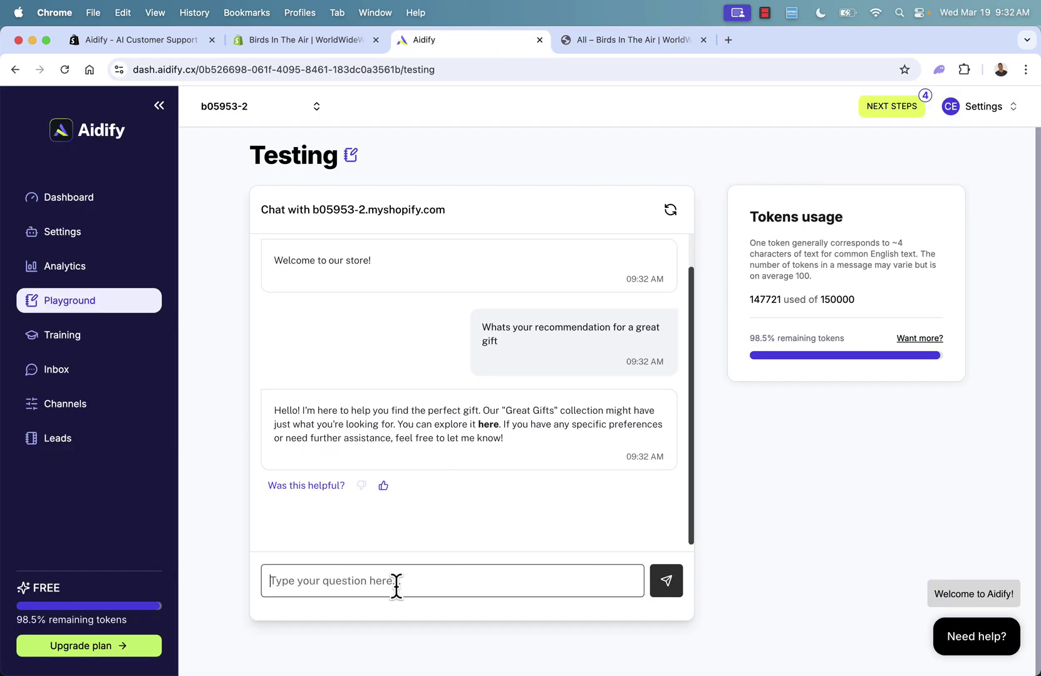
pyautogui.write('My ')
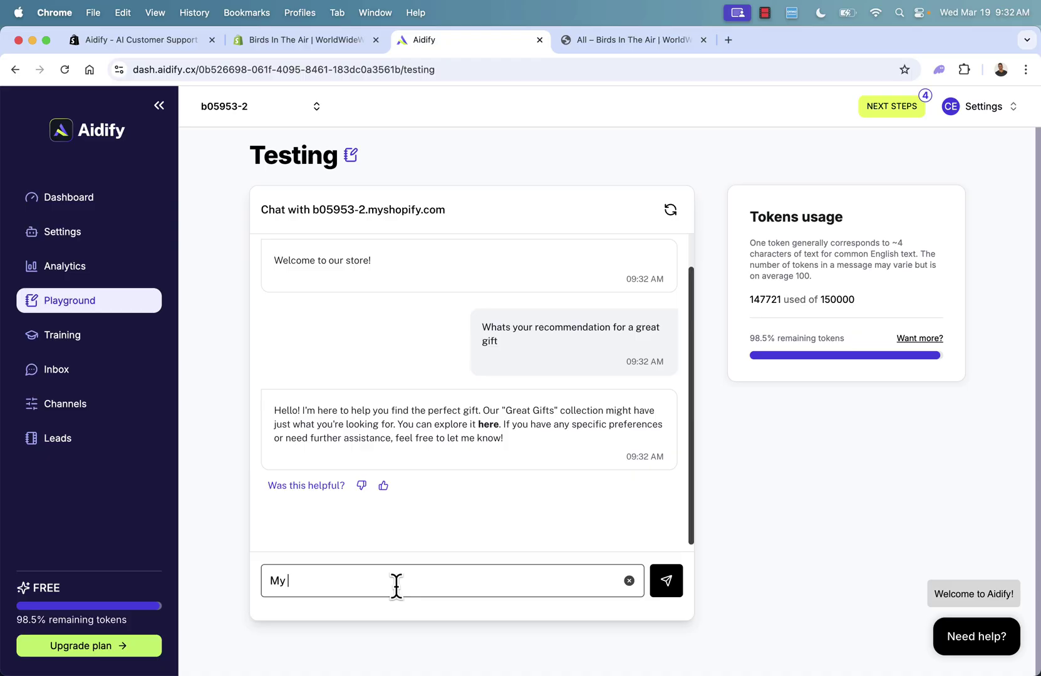
pyautogui.write('son loves Dodge Chargers, any good prod')
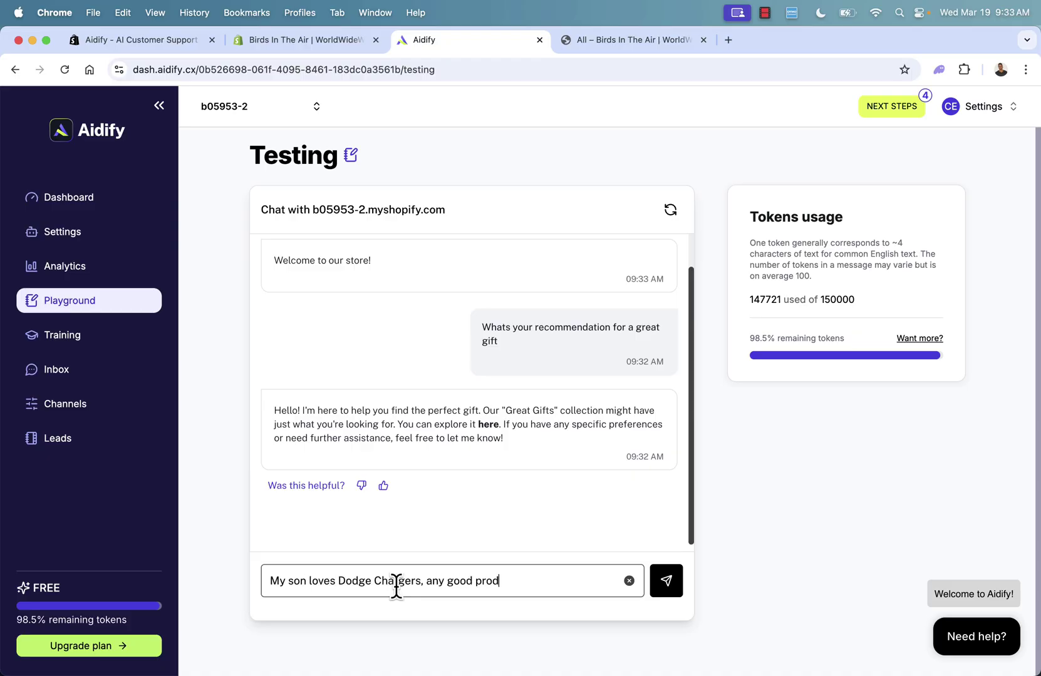
pyautogui.press('BackSpace')
pyautogui.write('ducts I can buy for him?')
pyautogui.press('Return')
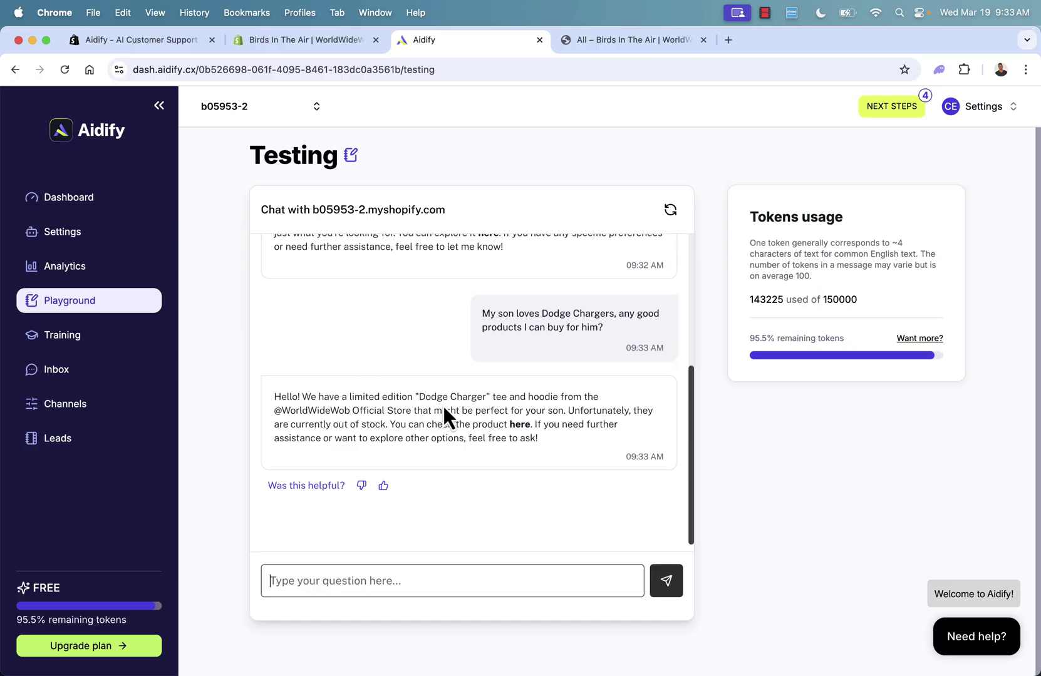
pyautogui.click(519, 425)
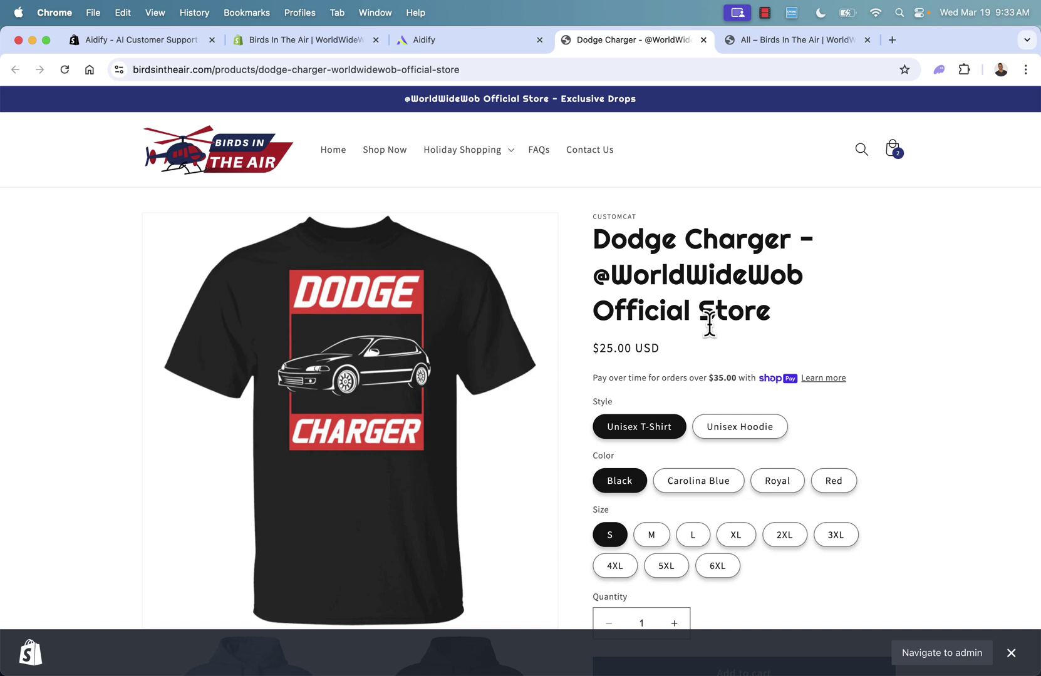
# Go back to the Aidify dashboard, now showing 2 of 5 Next Steps completed
pyautogui.click(474, 49)
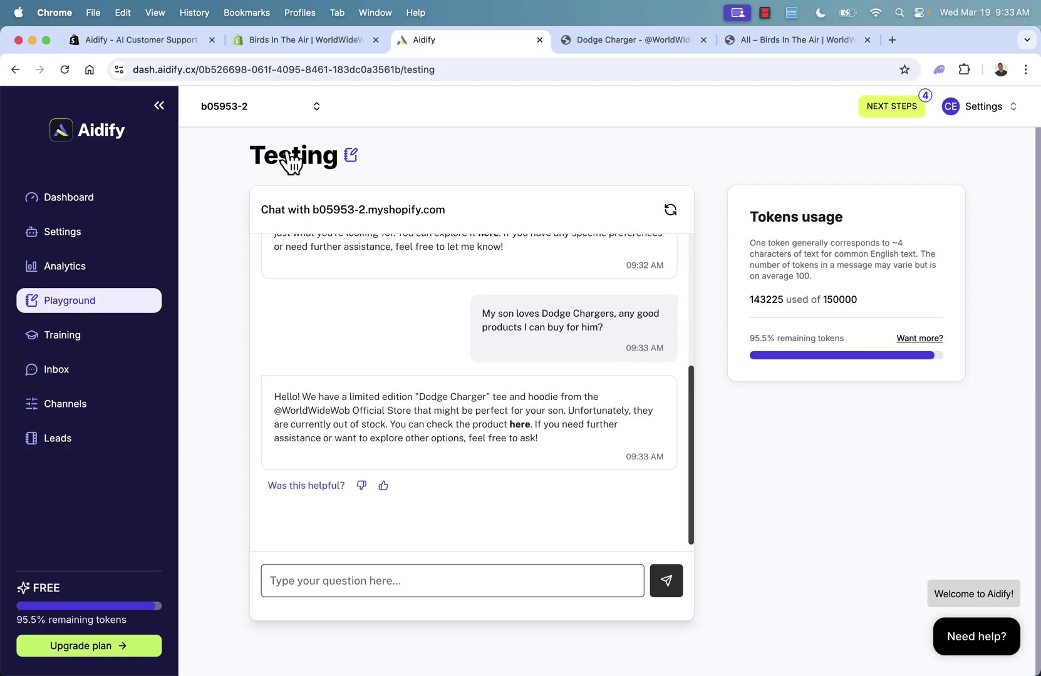
pyautogui.click(130, 201)
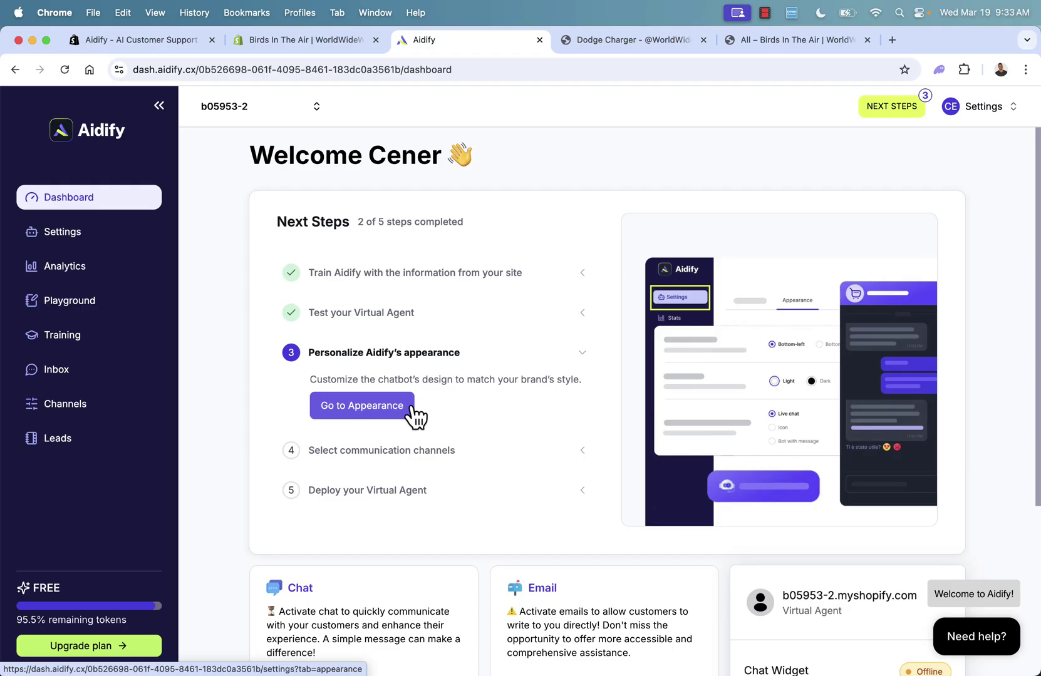
pyautogui.click(626, 41)
pyautogui.click(755, 39)
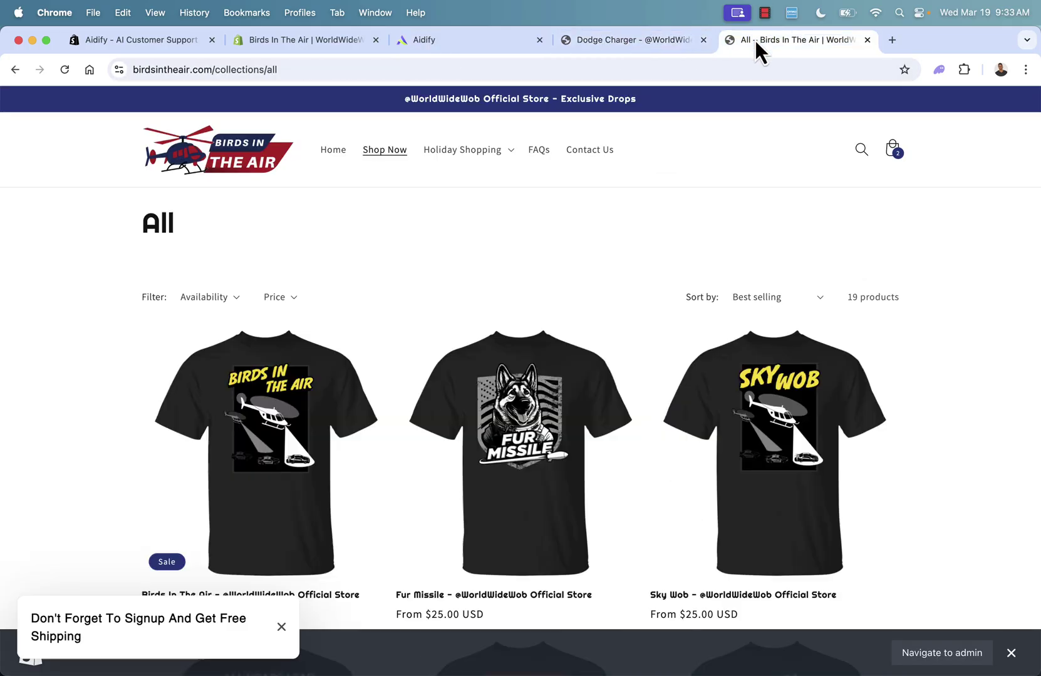
pyautogui.click(625, 48)
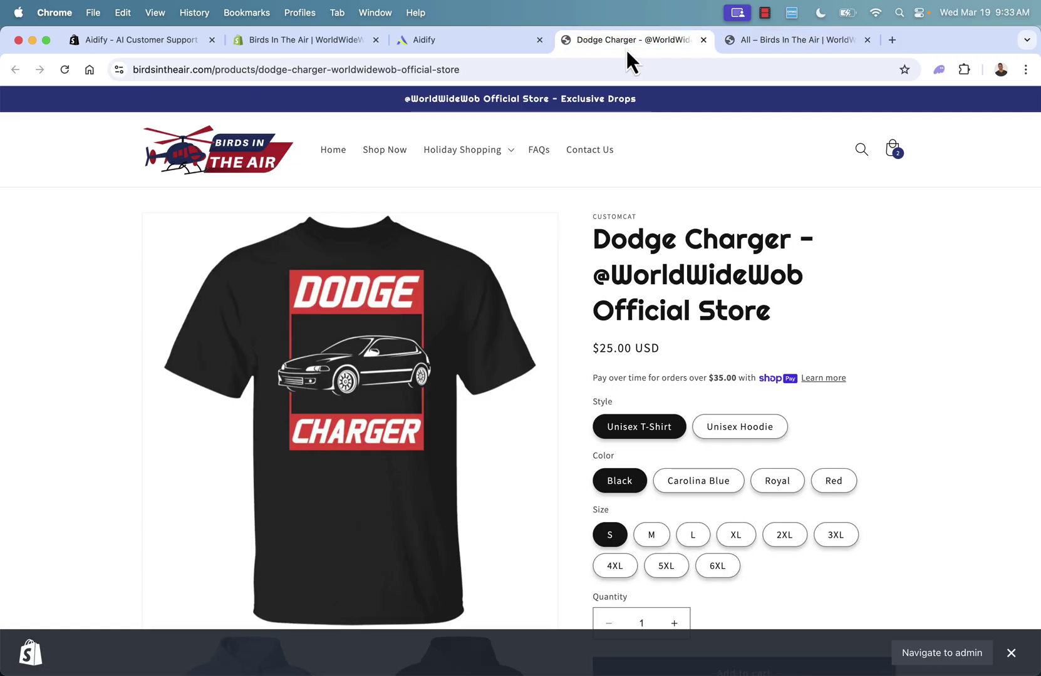
pyautogui.click(476, 41)
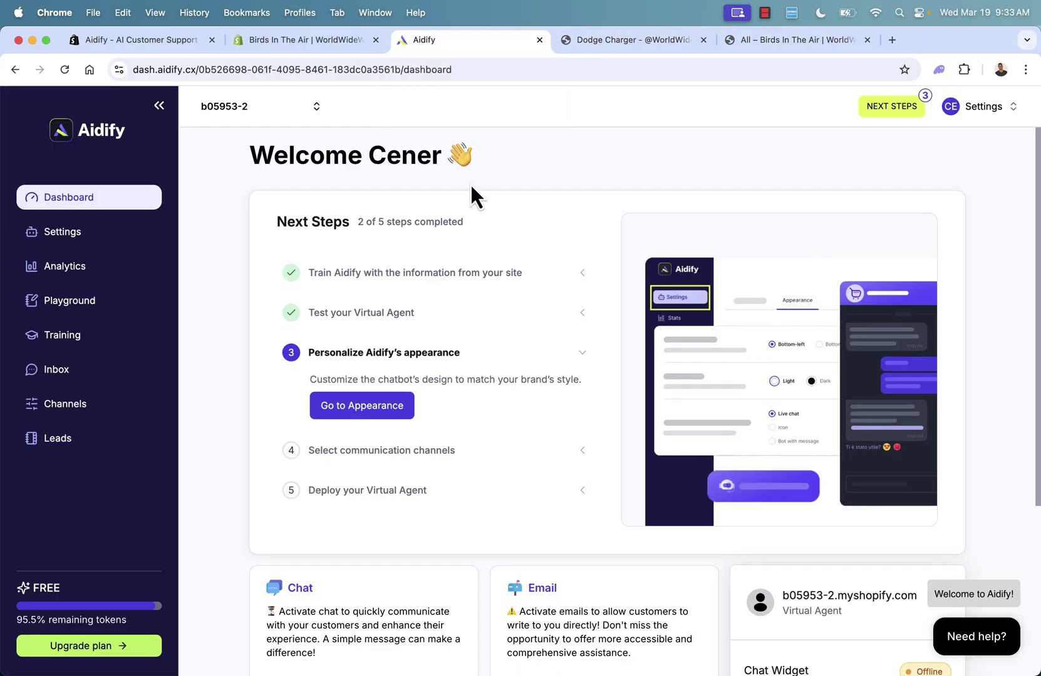
# Open Aidify's Appearance settings and compare the widget against the live storefront product page
pyautogui.click(355, 406)
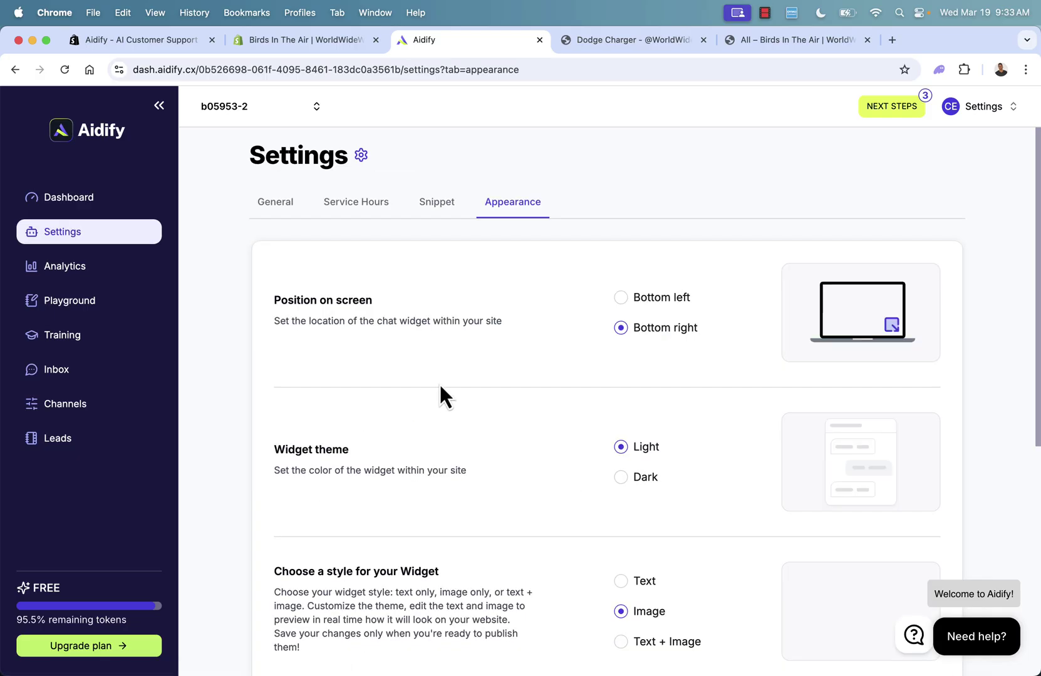
pyautogui.scroll(-1, 440, 387)
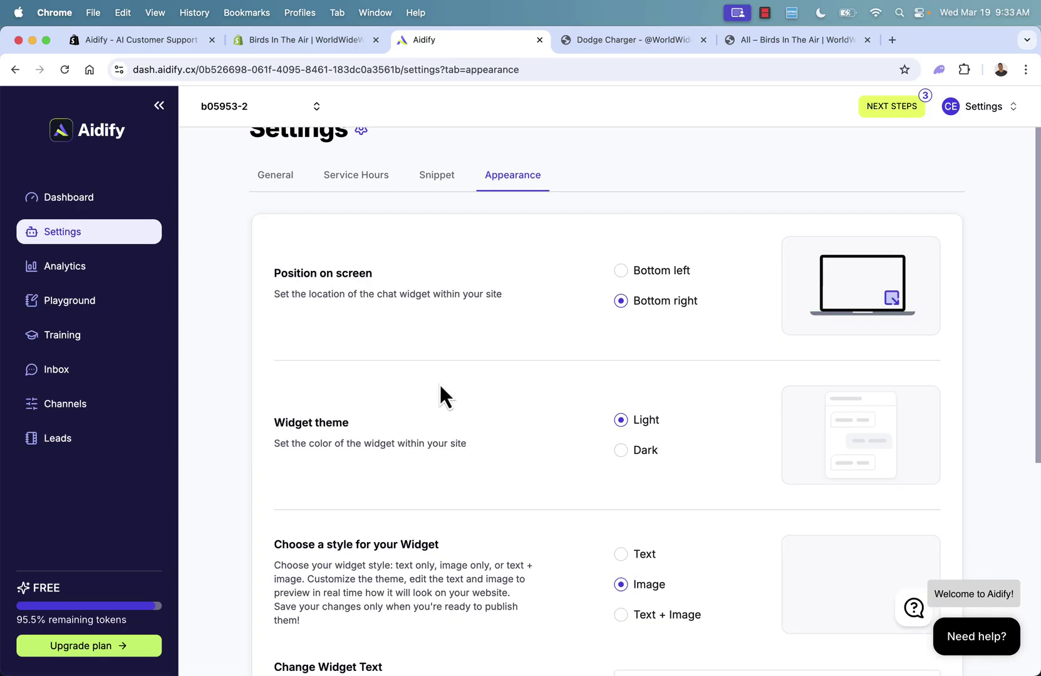
pyautogui.scroll(-1, 439, 383)
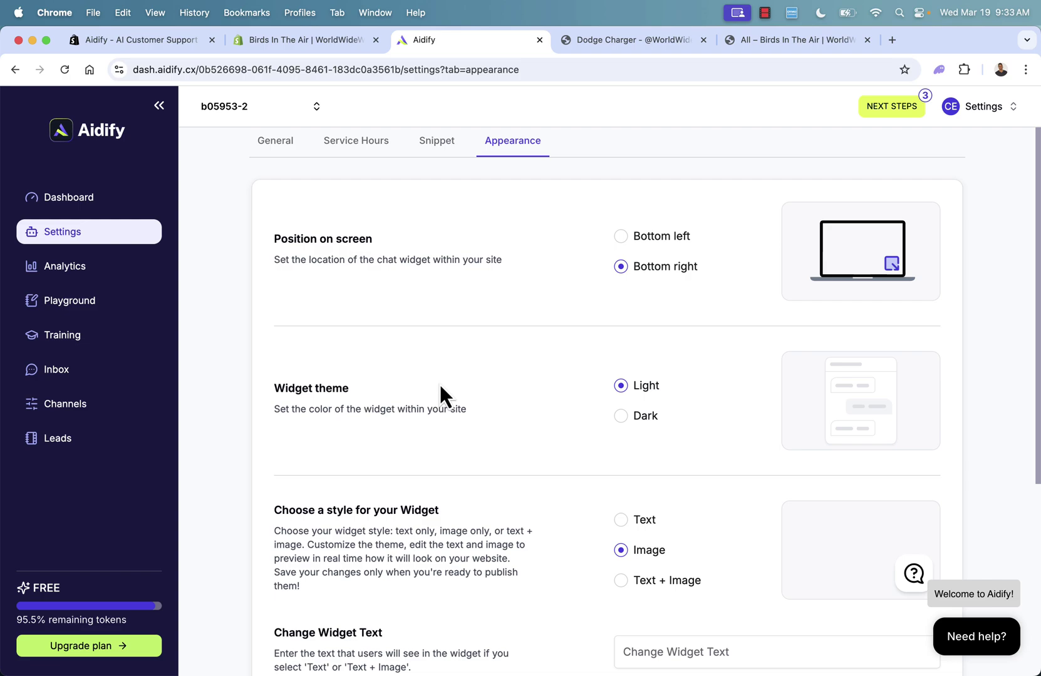
pyautogui.scroll(-2, 440, 384)
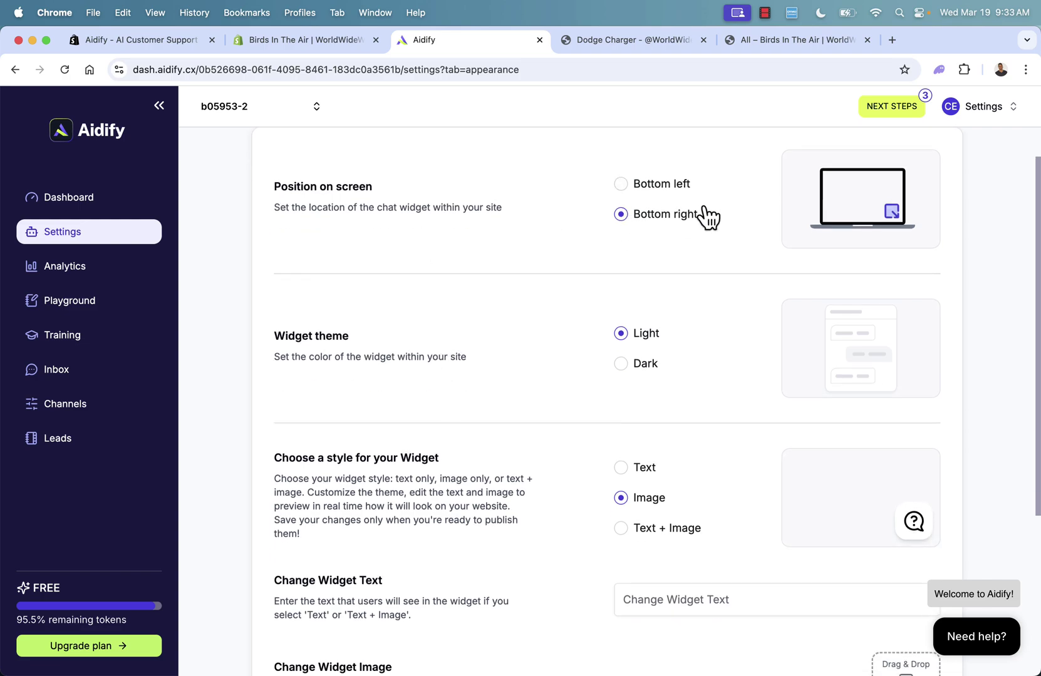
pyautogui.click(602, 50)
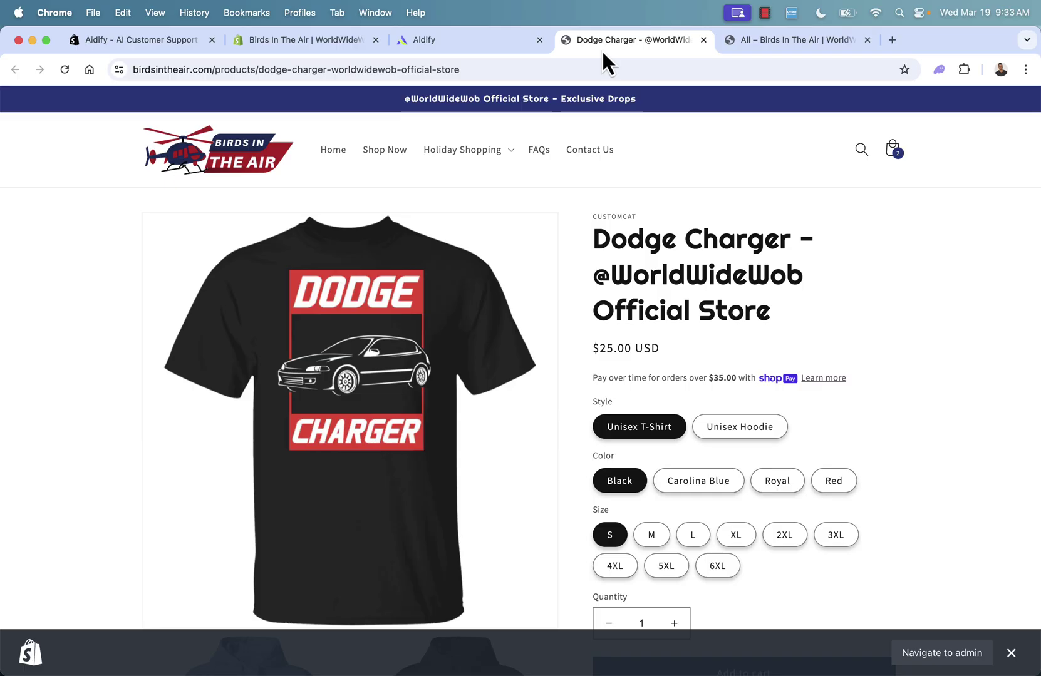
pyautogui.click(1008, 657)
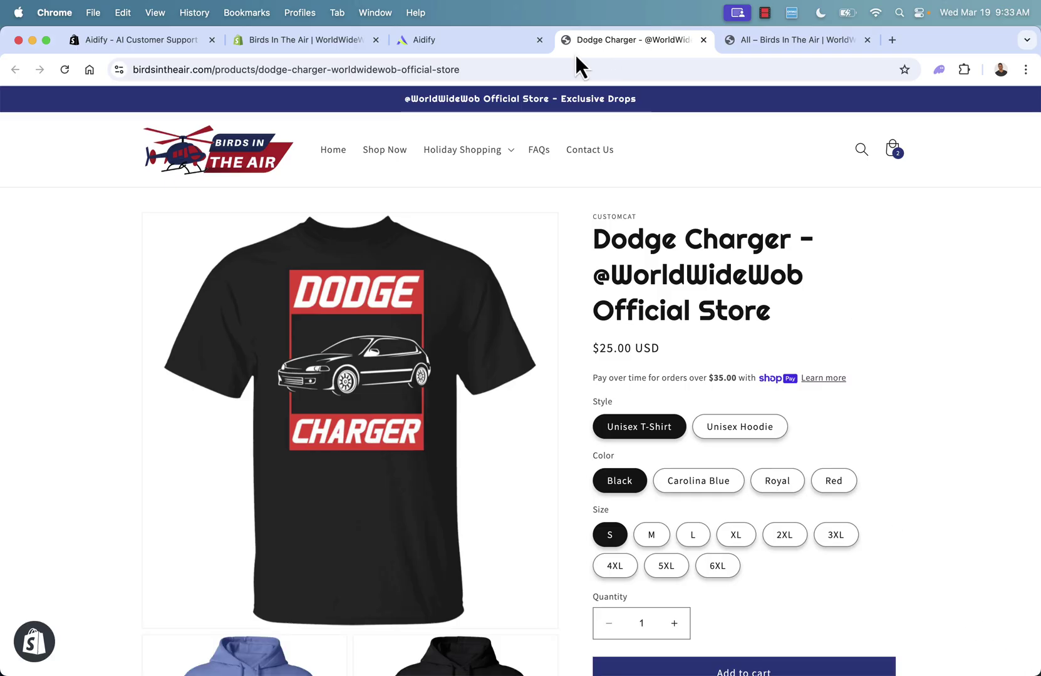
pyautogui.click(462, 41)
pyautogui.scroll(-1, 549, 432)
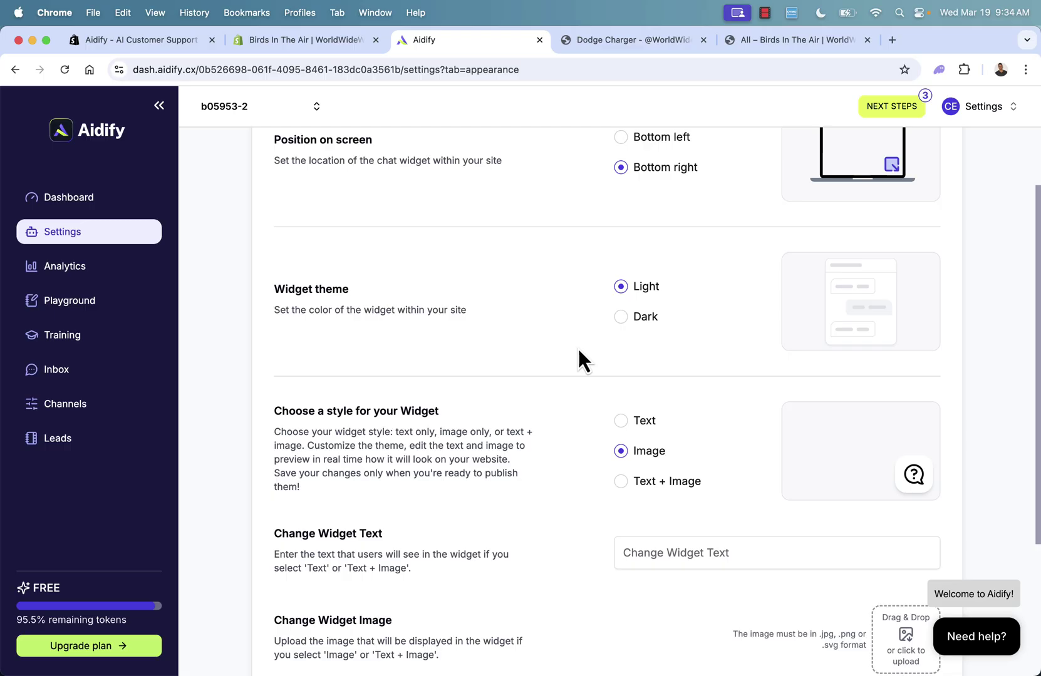
pyautogui.scroll(-2, 577, 347)
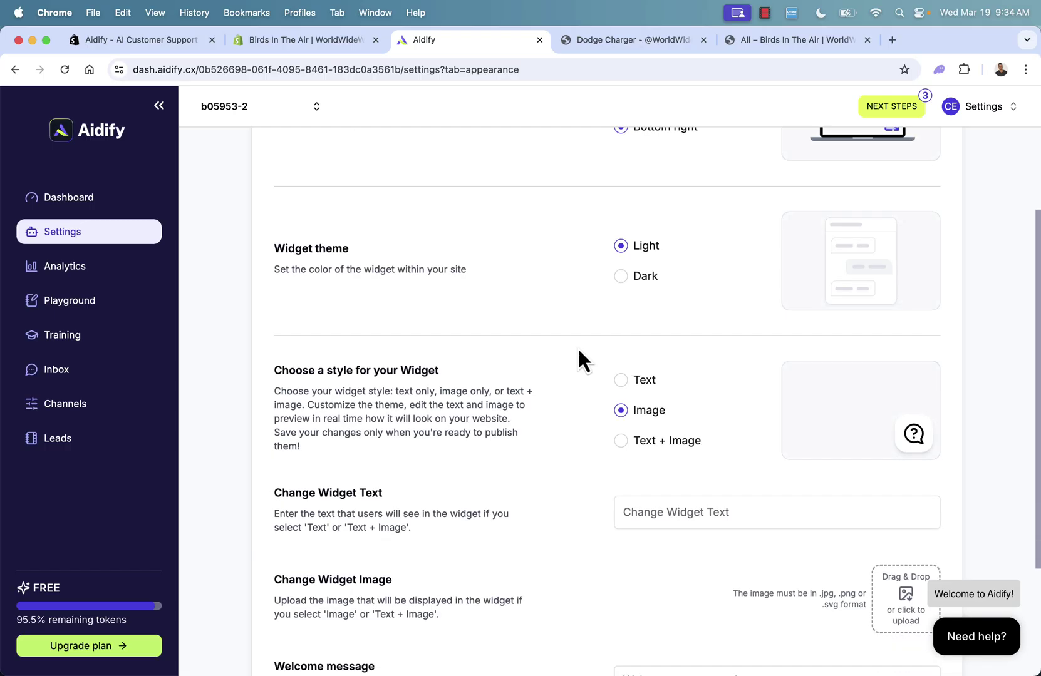
pyautogui.click(627, 41)
pyautogui.click(485, 49)
pyautogui.scroll(-3, 506, 310)
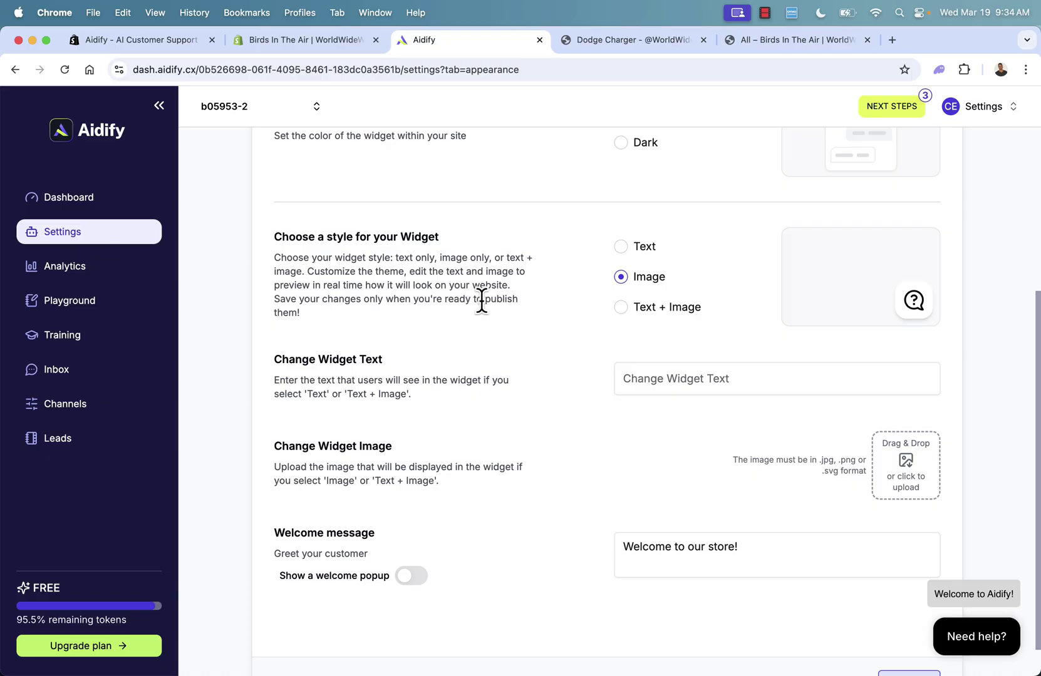
# Try the Text and Image widget styles, then settle on Text + Image
pyautogui.click(620, 248)
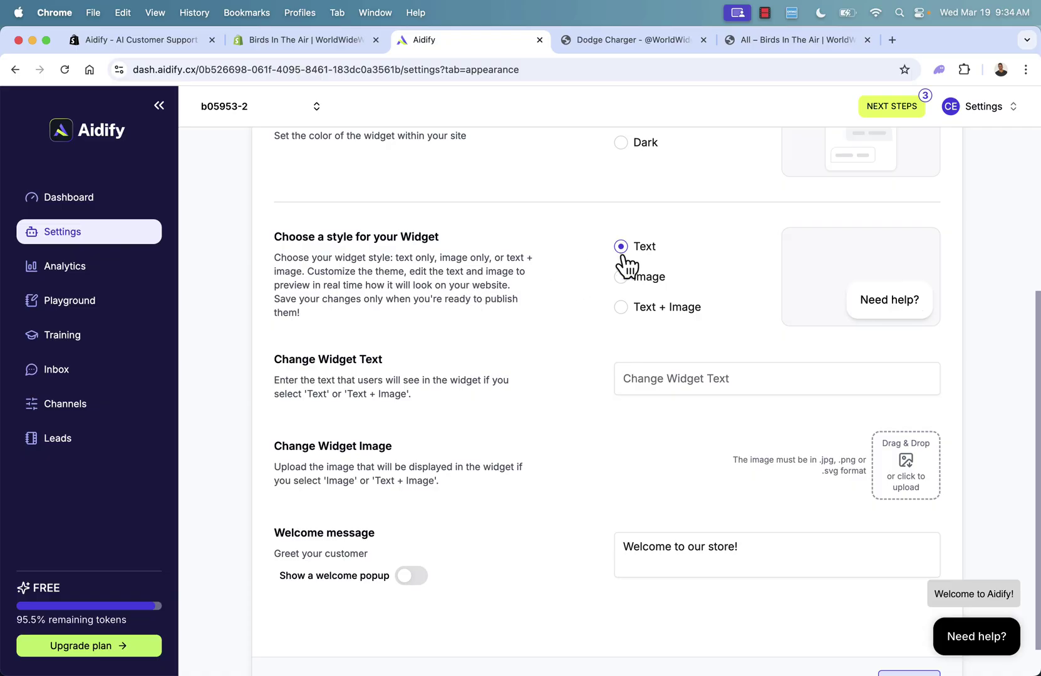
pyautogui.click(621, 277)
pyautogui.click(620, 307)
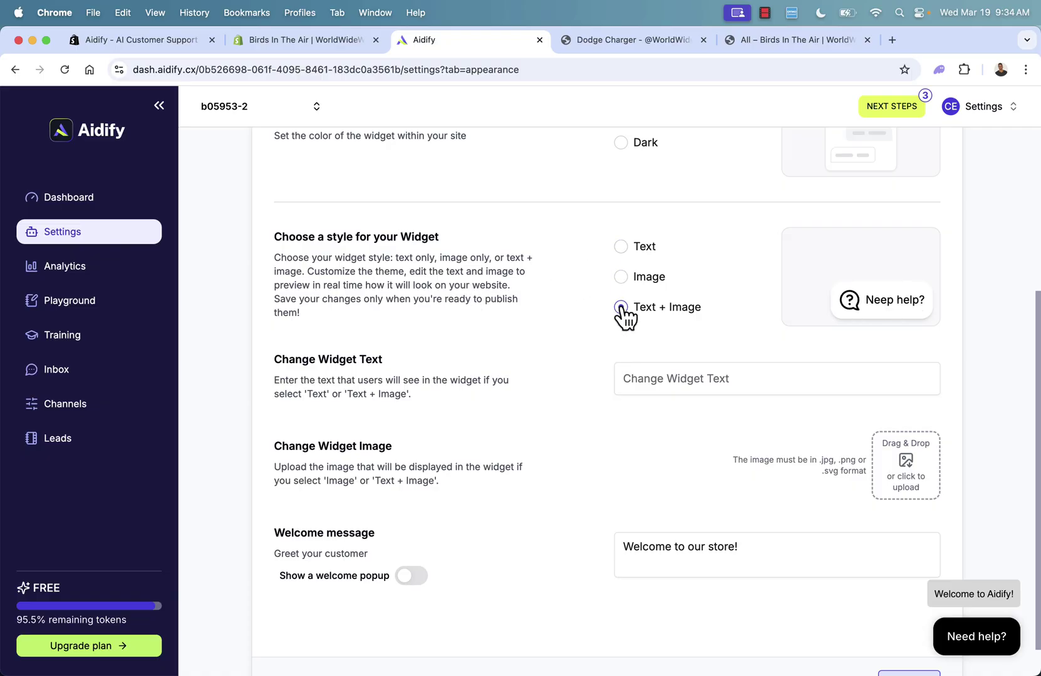
pyautogui.scroll(-1, 506, 411)
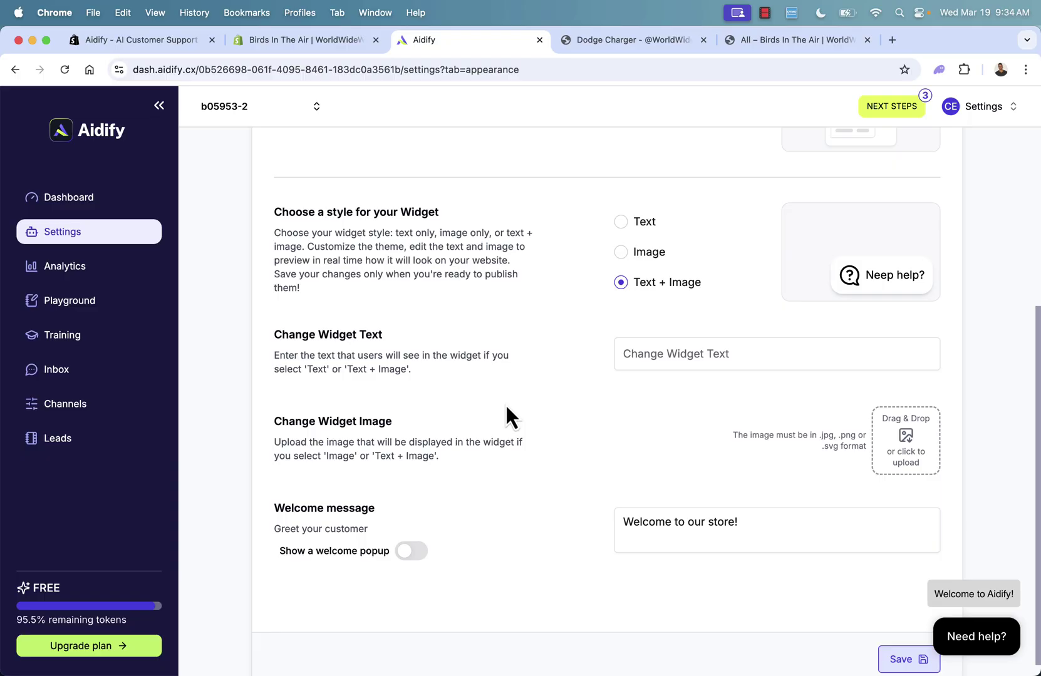
pyautogui.scroll(-1, 506, 404)
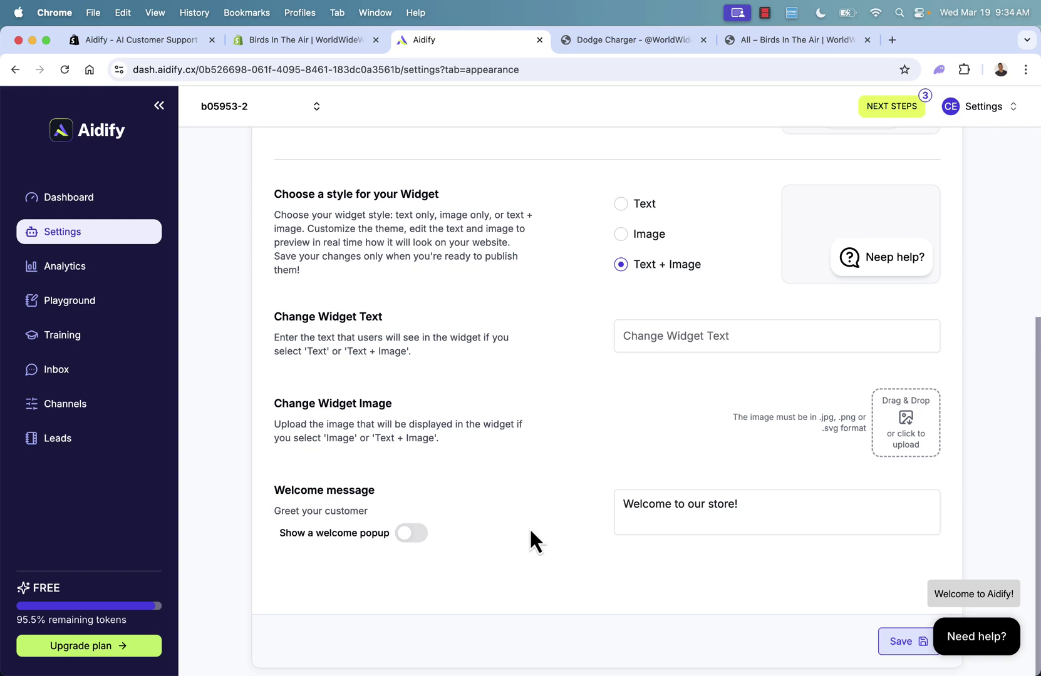
# Turn on the welcome popup, add a 24/7 availability greeting, and save
pyautogui.click(413, 538)
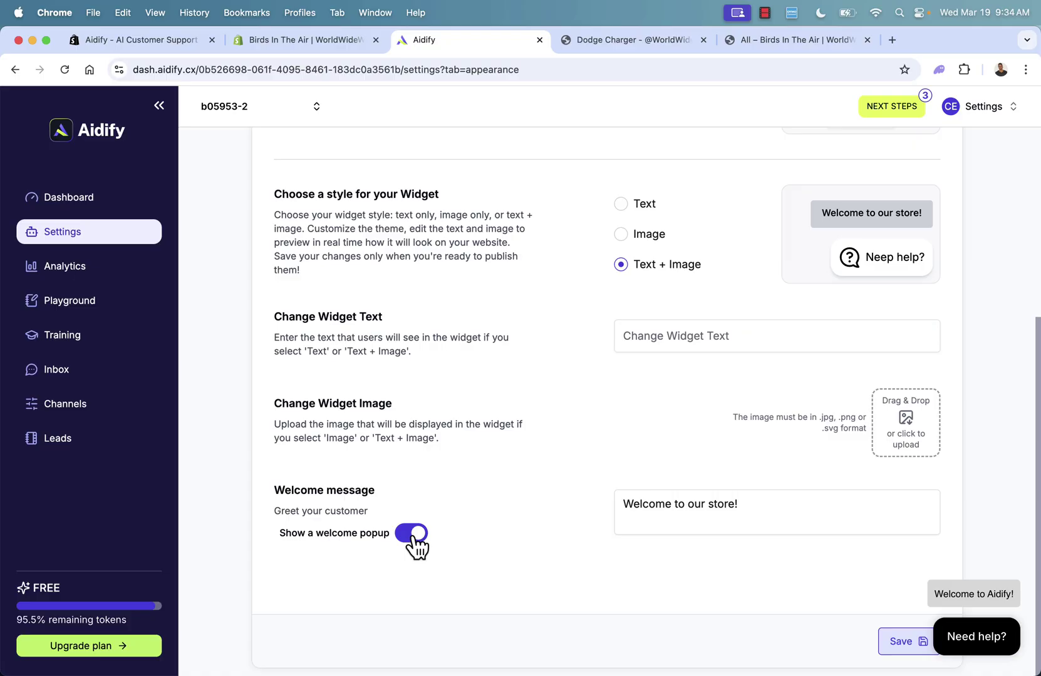
pyautogui.click(740, 504)
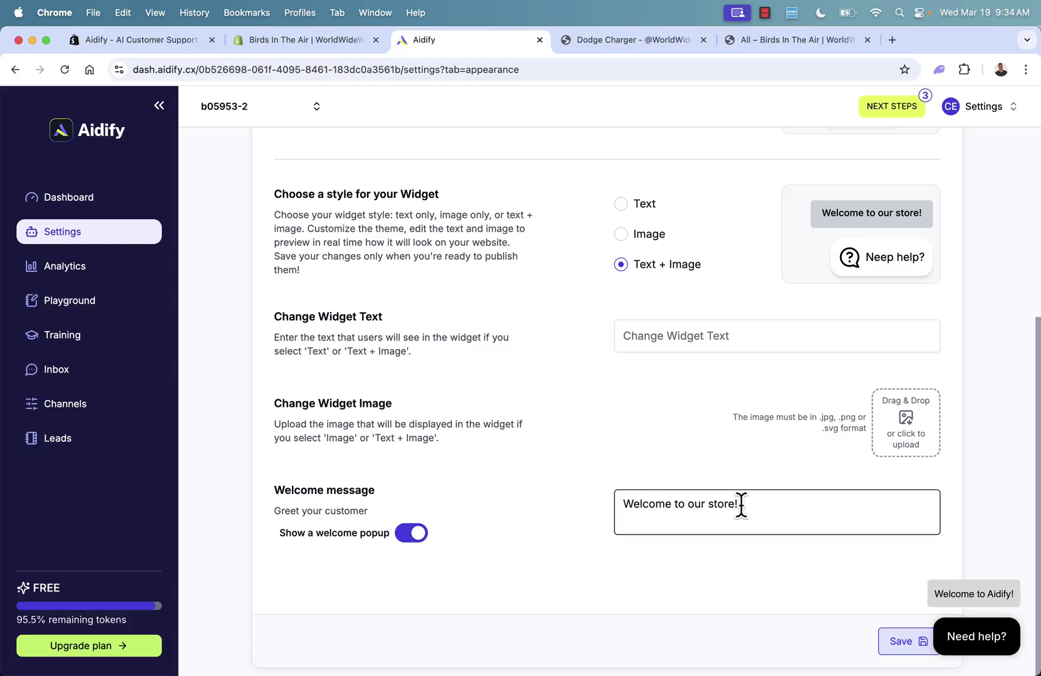
pyautogui.write("We're available ")
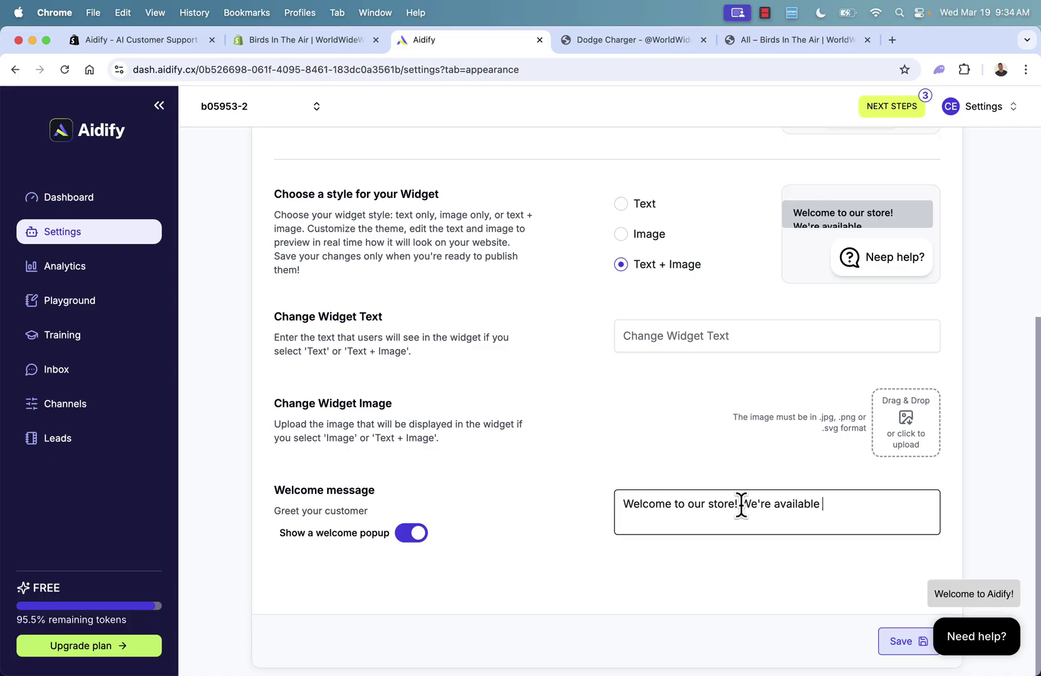
pyautogui.write('24/7, ask us any')
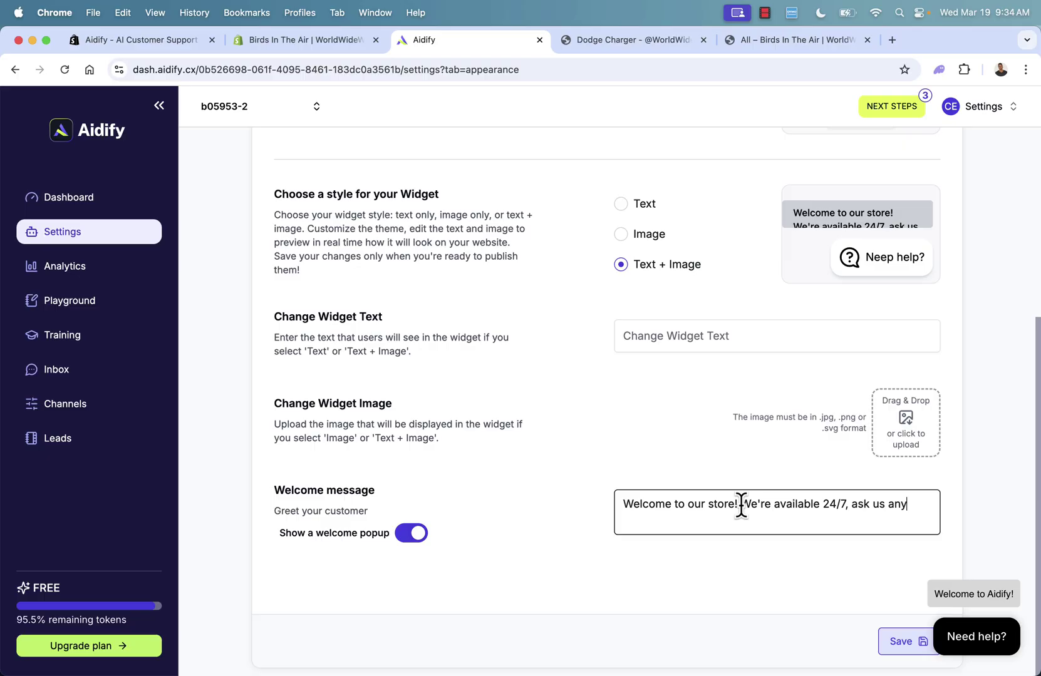
pyautogui.write(' questions you m')
pyautogui.press('BackSpace')
pyautogui.press('BackSpace')
pyautogui.write('u may have! We can ')
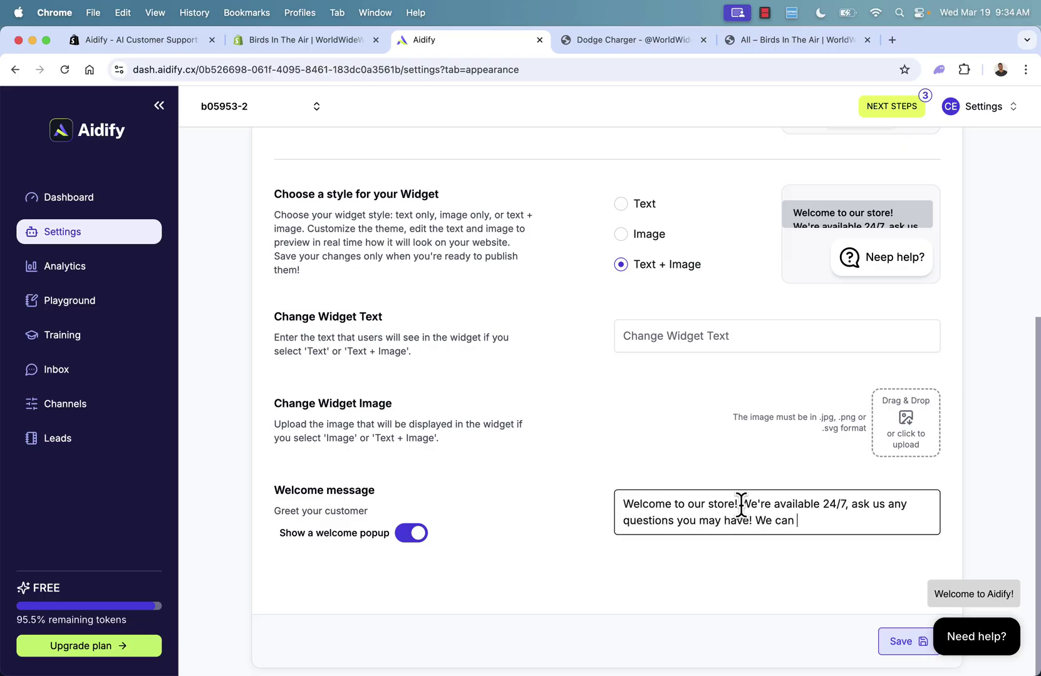
pyautogui.write('point you in the right di')
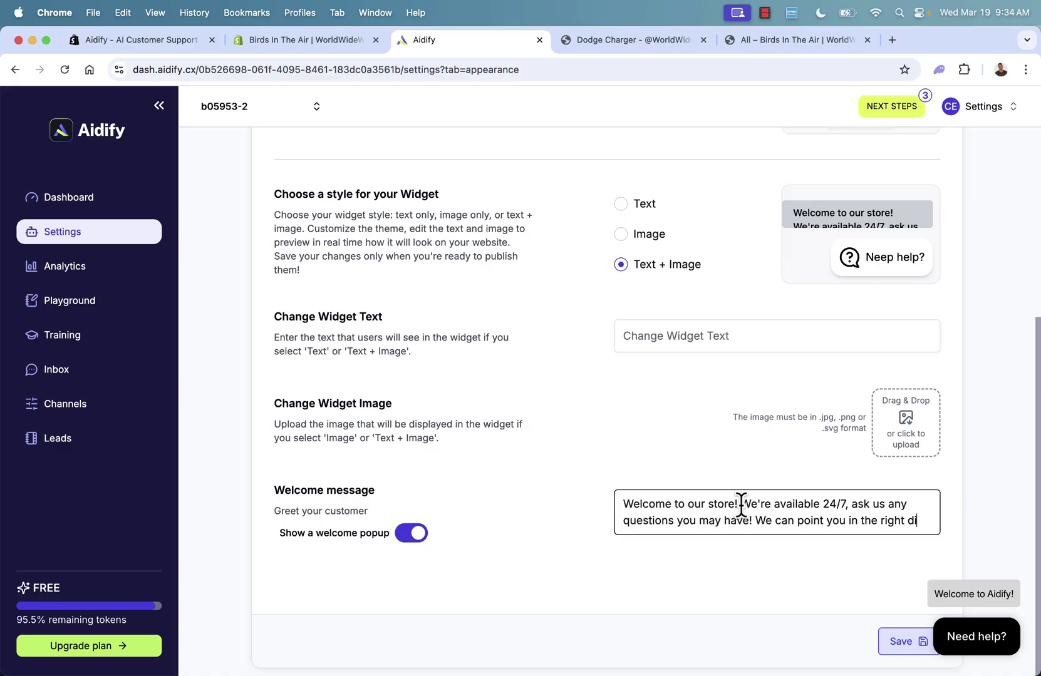
pyautogui.write('rection.')
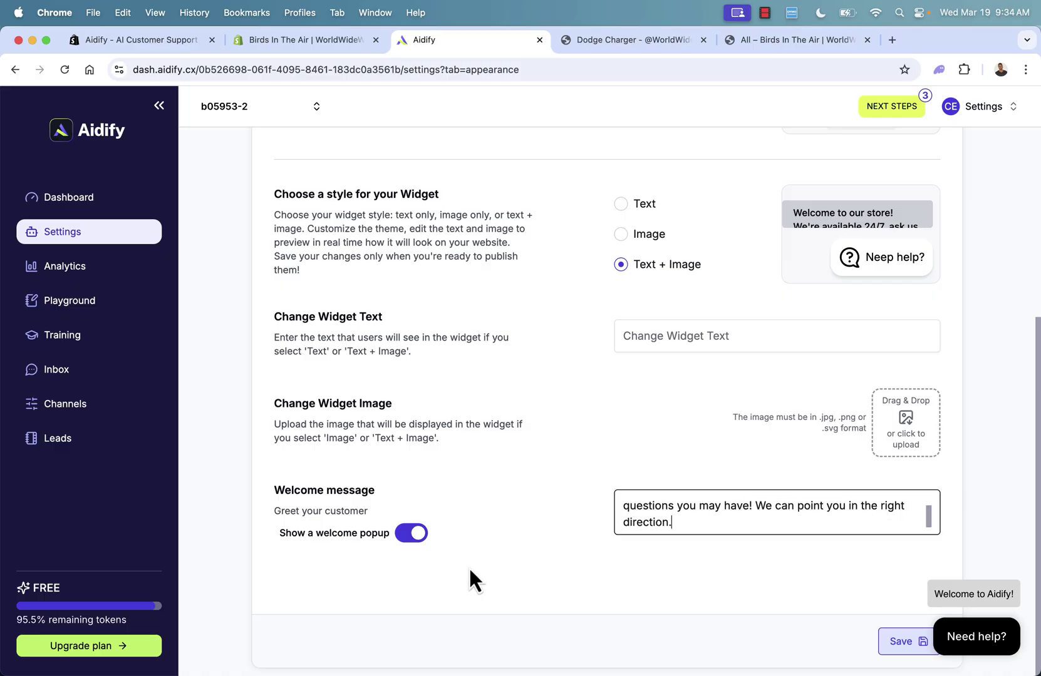
pyautogui.click(882, 635)
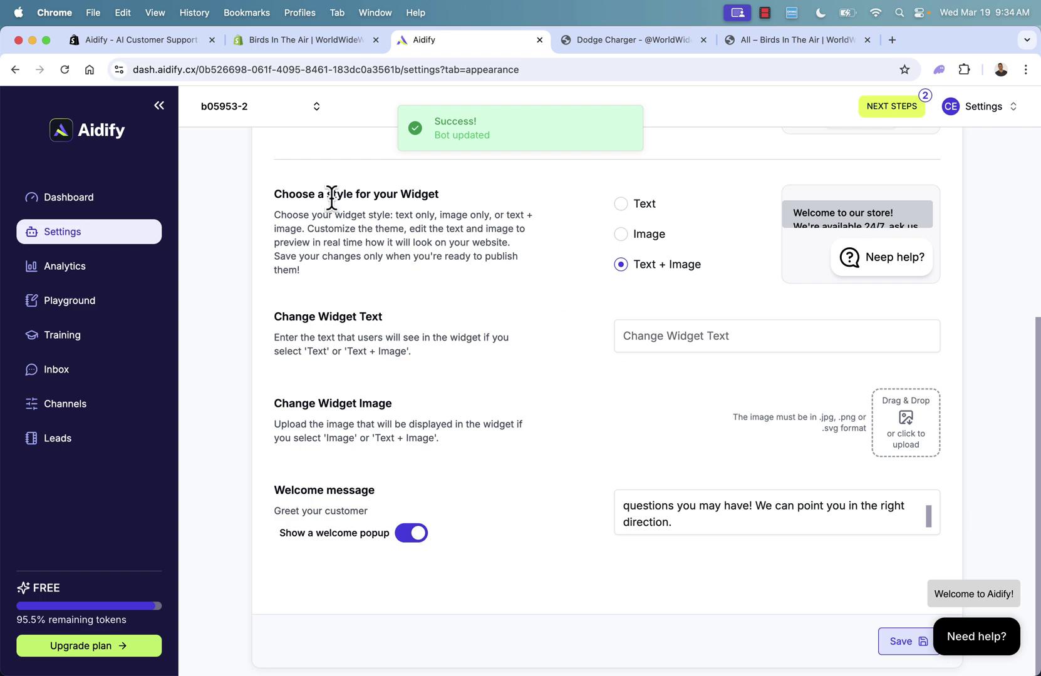
# Replace the welcome message with "24/7 customer service here when you need us..." and save
pyautogui.scroll(6, 394, 334)
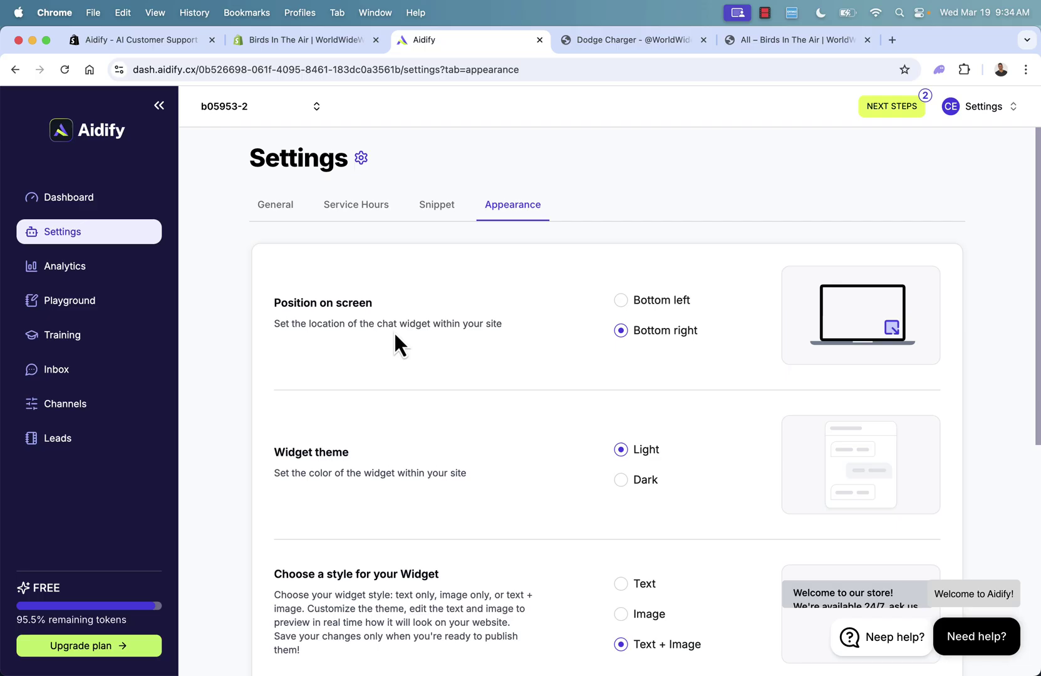
pyautogui.scroll(-5, 399, 432)
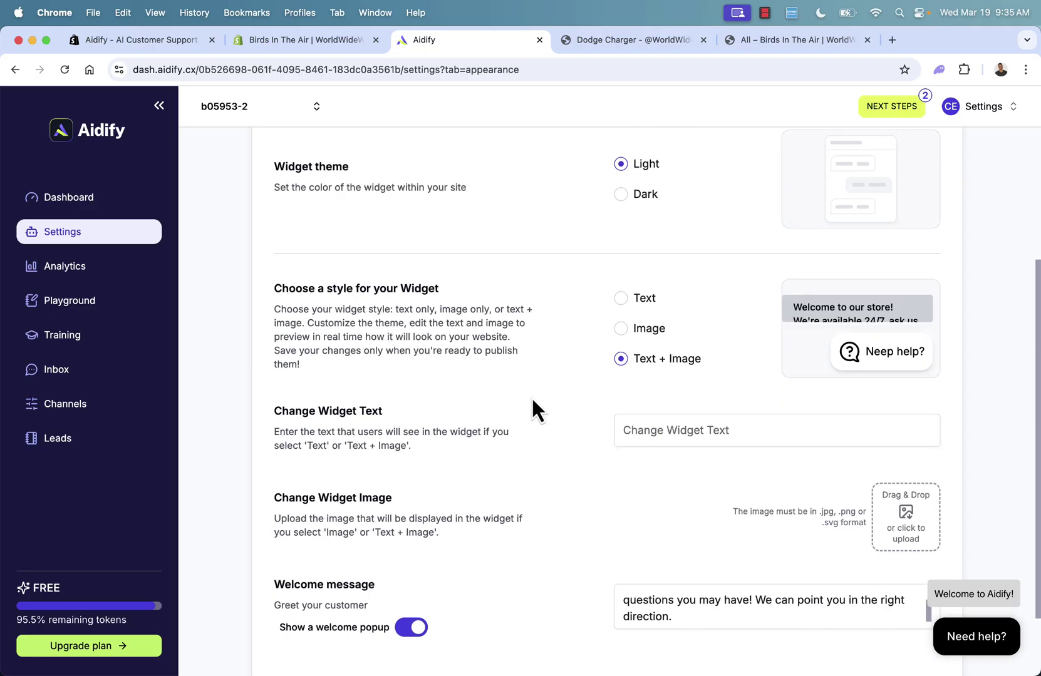
pyautogui.scroll(-3, 645, 432)
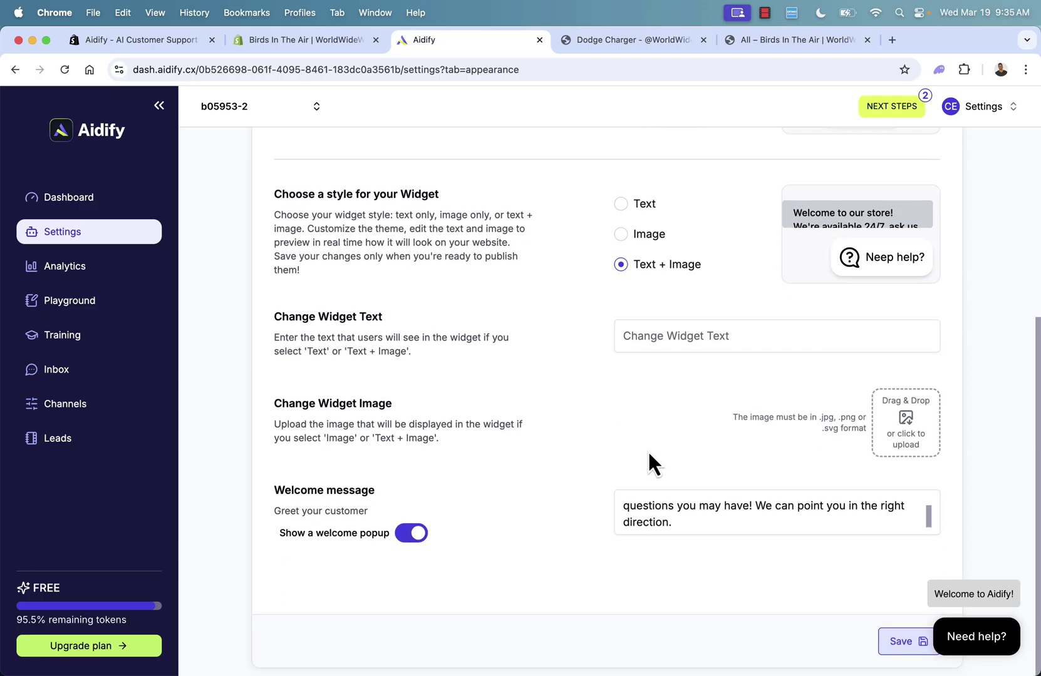
pyautogui.tripleClick(663, 505)
pyautogui.press('BackSpace')
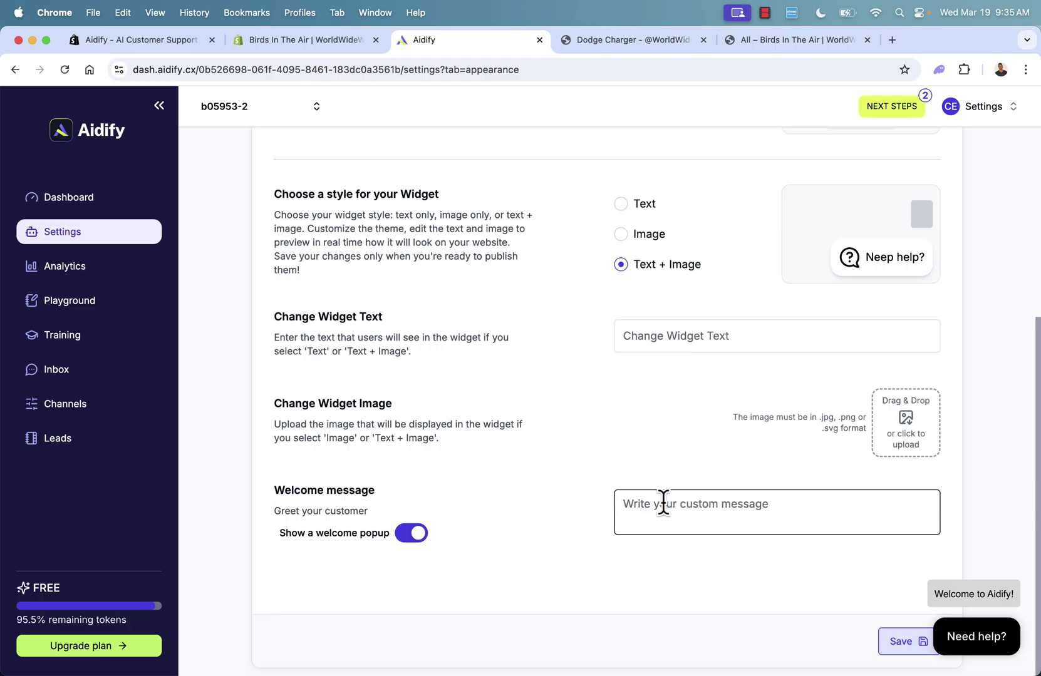
pyautogui.write('24/7 customer ser')
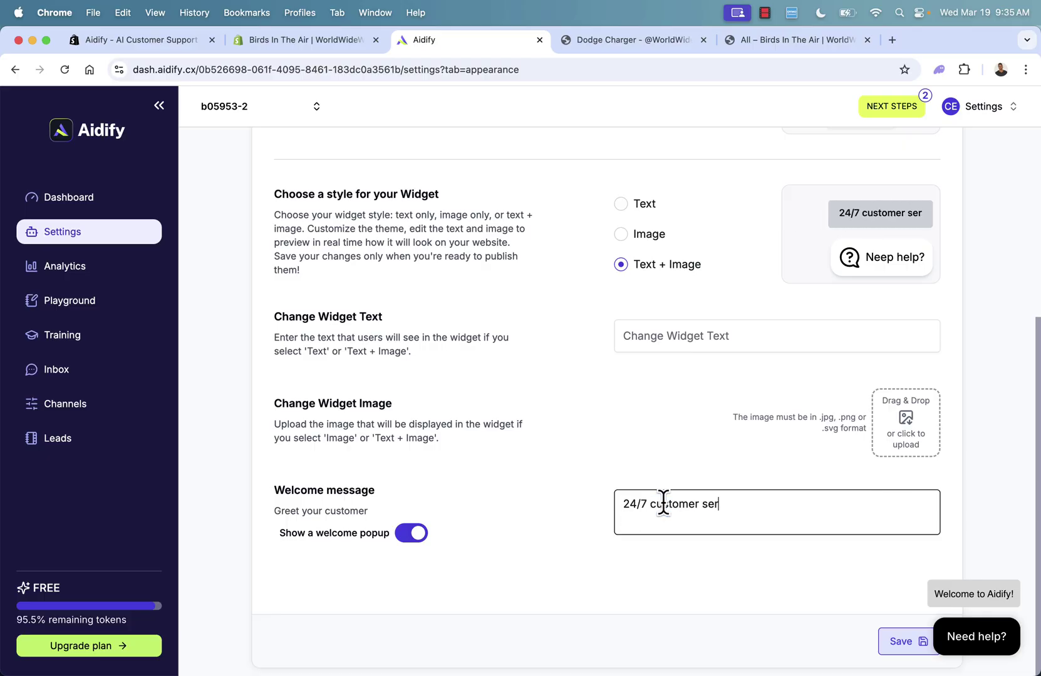
pyautogui.write('vice here when you need us...')
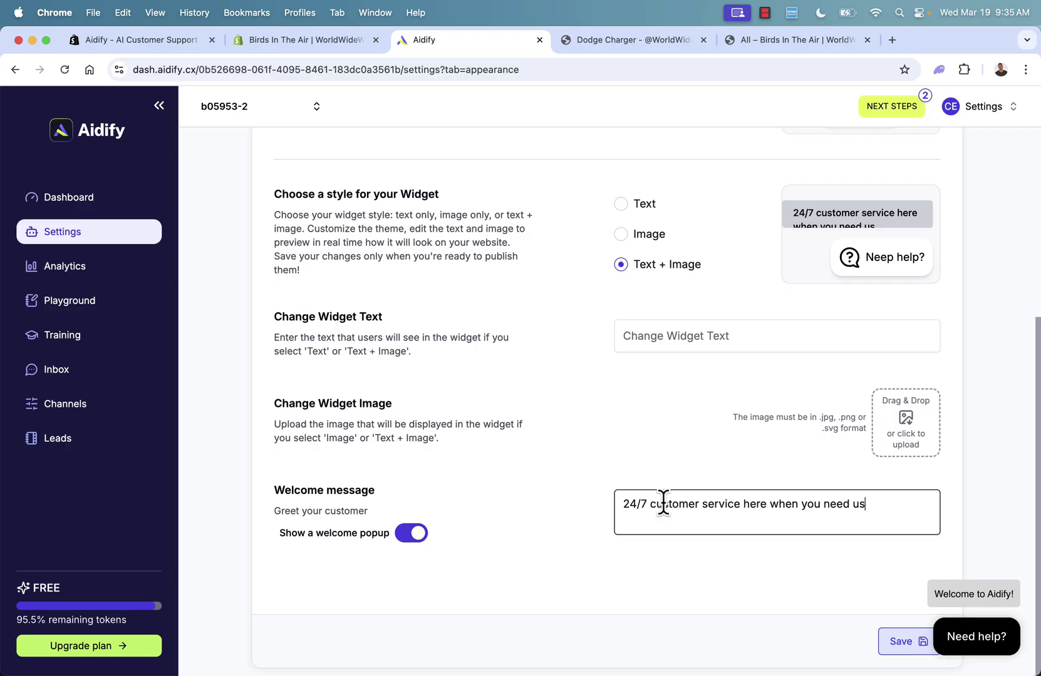
pyautogui.click(522, 506)
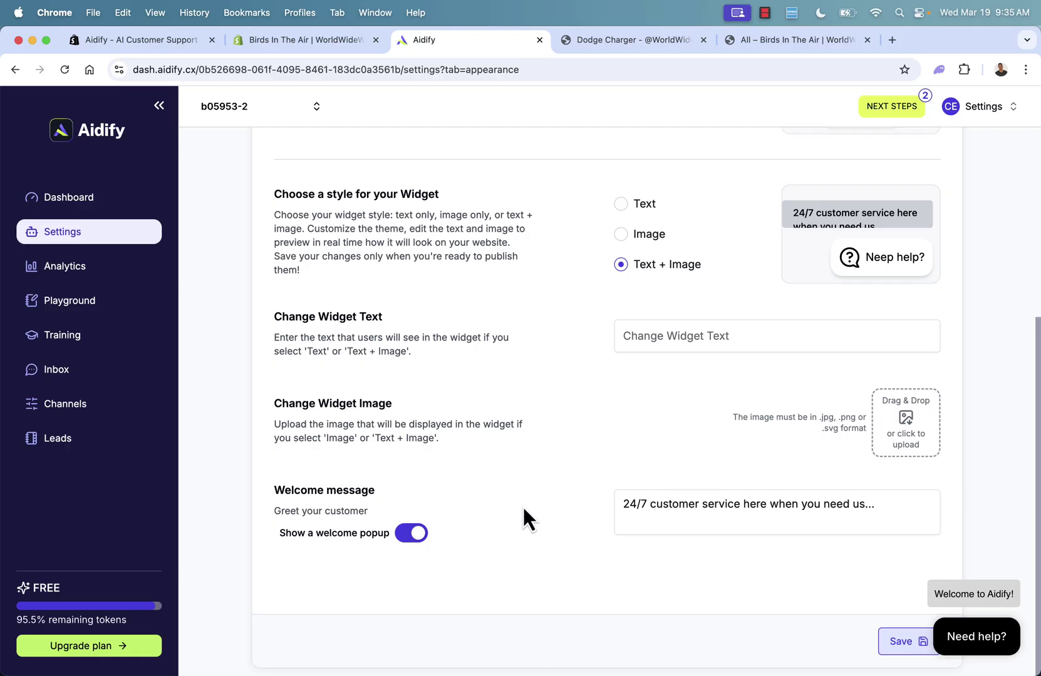
pyautogui.scroll(6, 464, 438)
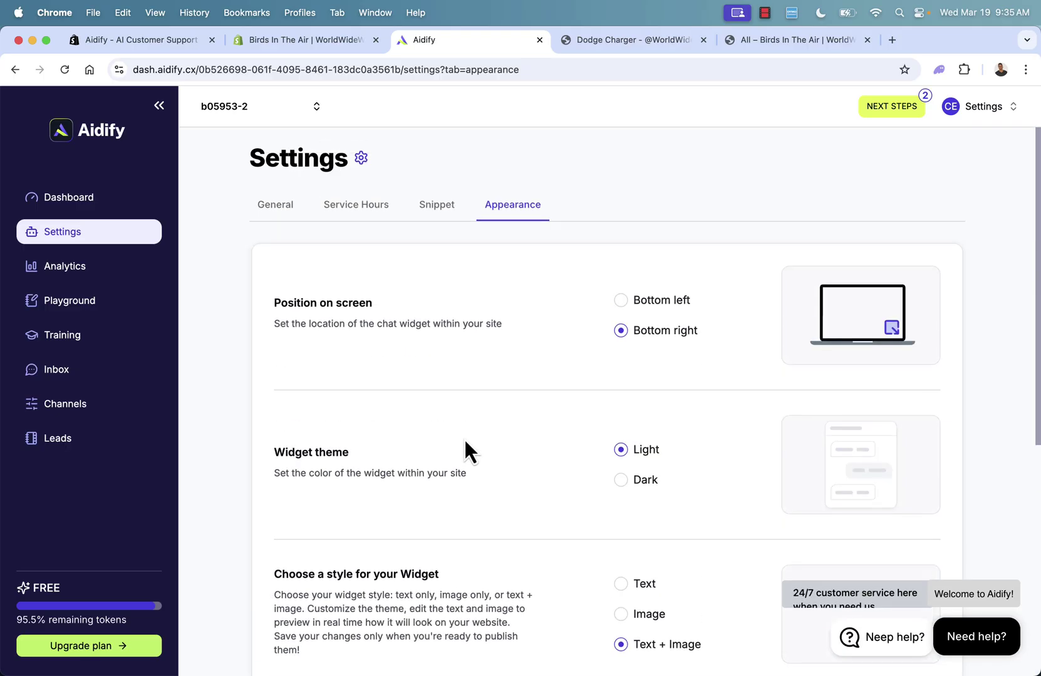
pyautogui.scroll(-6, 464, 438)
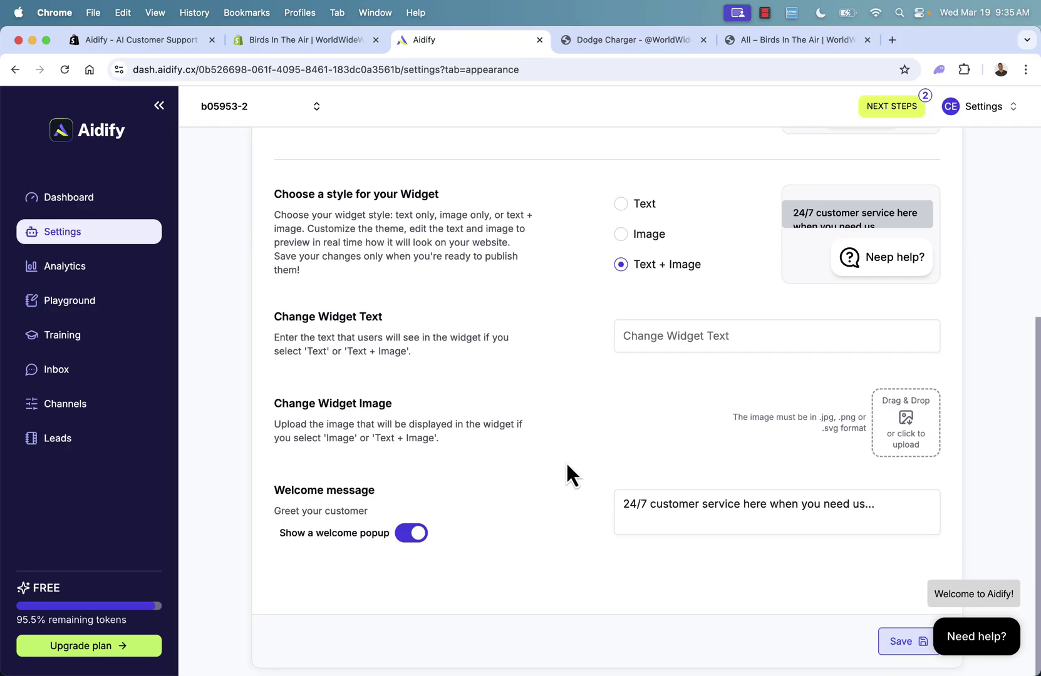
pyautogui.click(880, 641)
# From the dashboard's Next Steps, go to the Channels page on the Chat tab
pyautogui.click(62, 201)
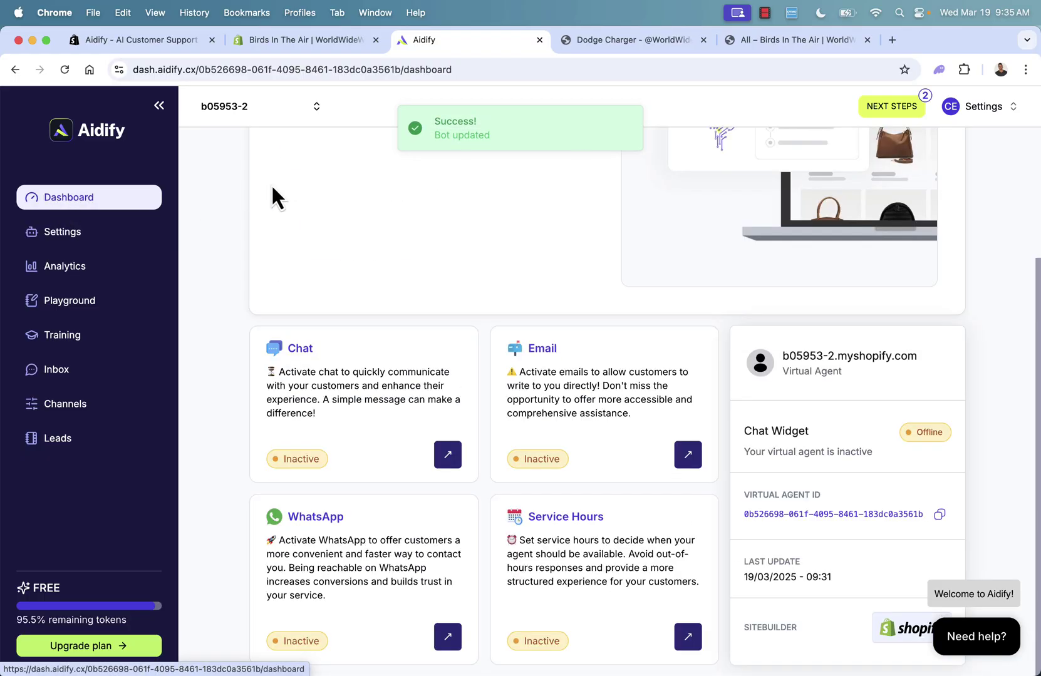
pyautogui.scroll(4, 338, 189)
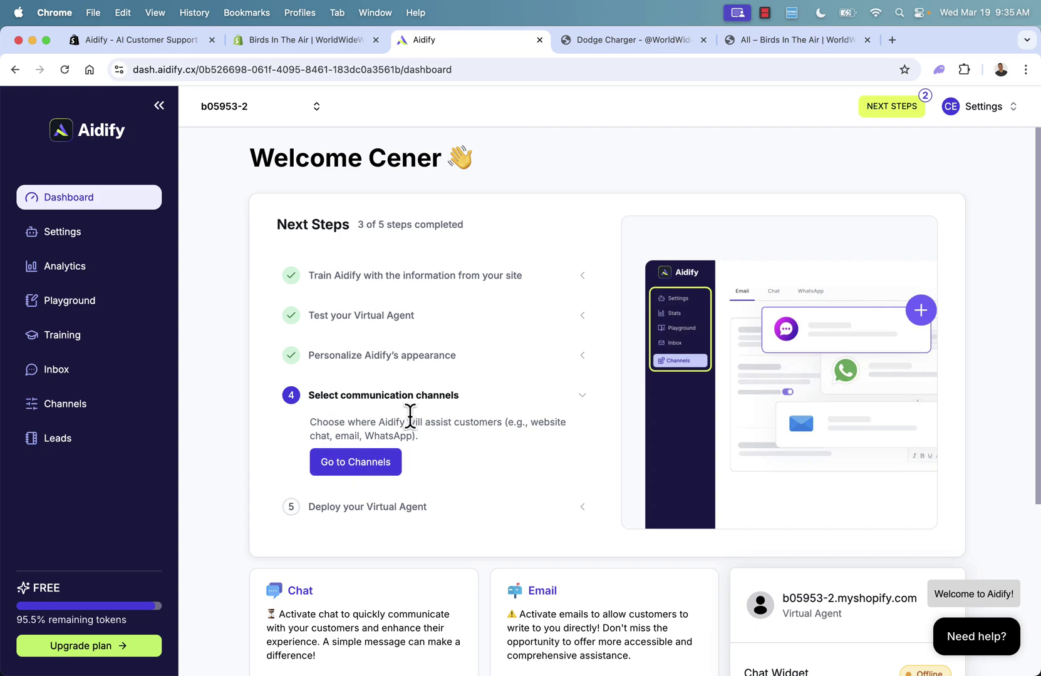
pyautogui.click(390, 464)
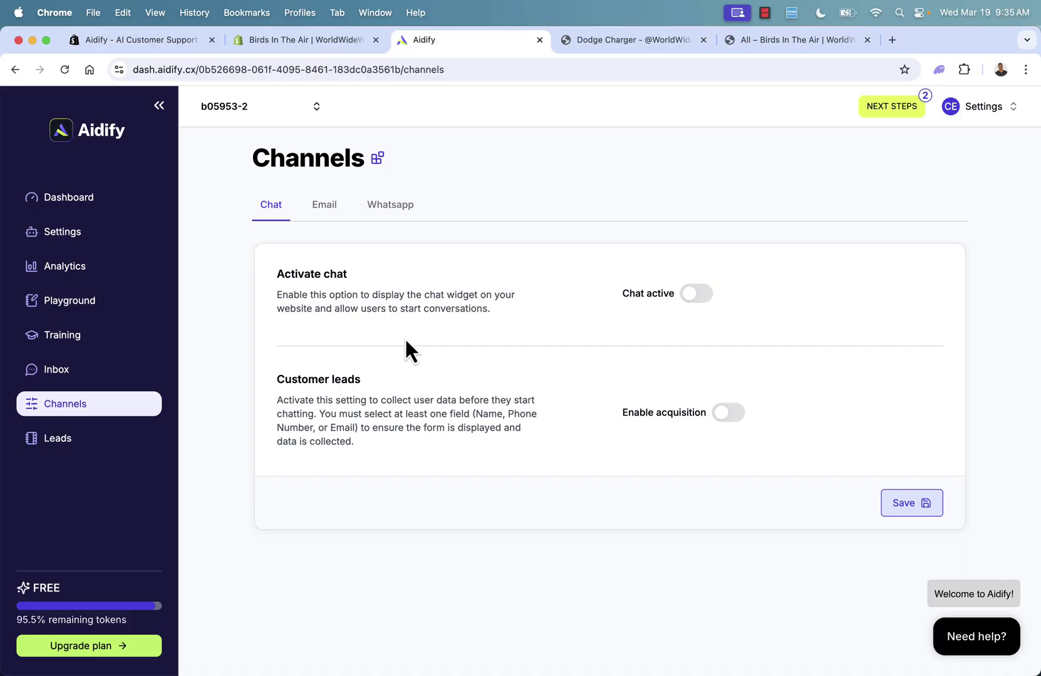
# Switch the chat widget on, try email lead acquisition, then turn lead collection back off
pyautogui.click(702, 294)
pyautogui.click(740, 414)
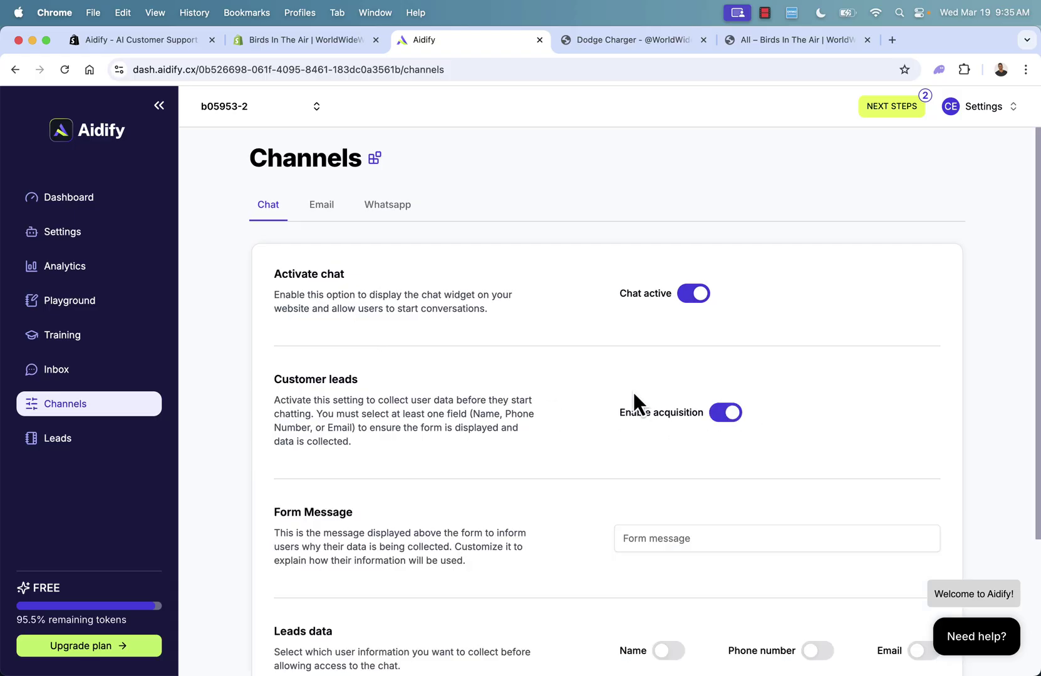
pyautogui.scroll(-3, 633, 392)
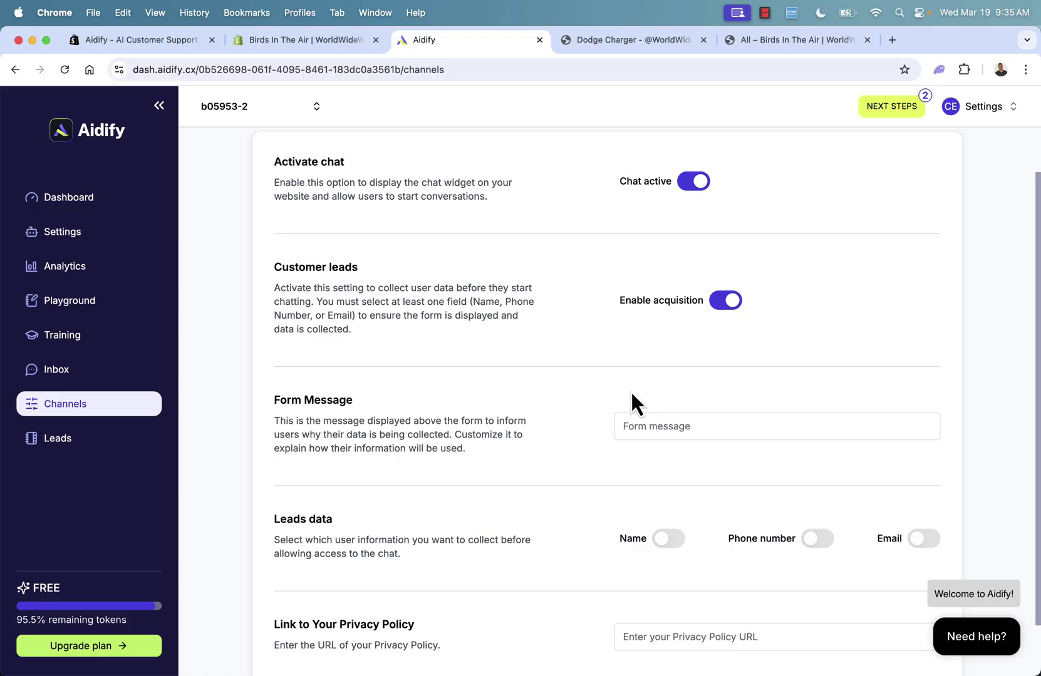
pyautogui.scroll(-2, 643, 432)
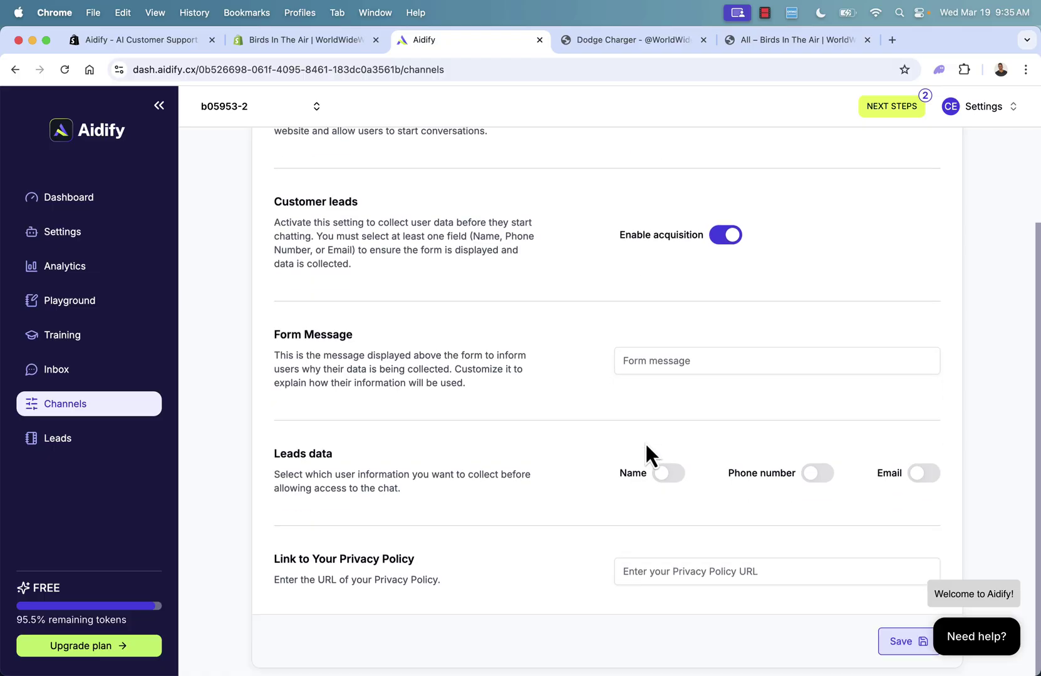
pyautogui.click(918, 493)
pyautogui.scroll(4, 638, 479)
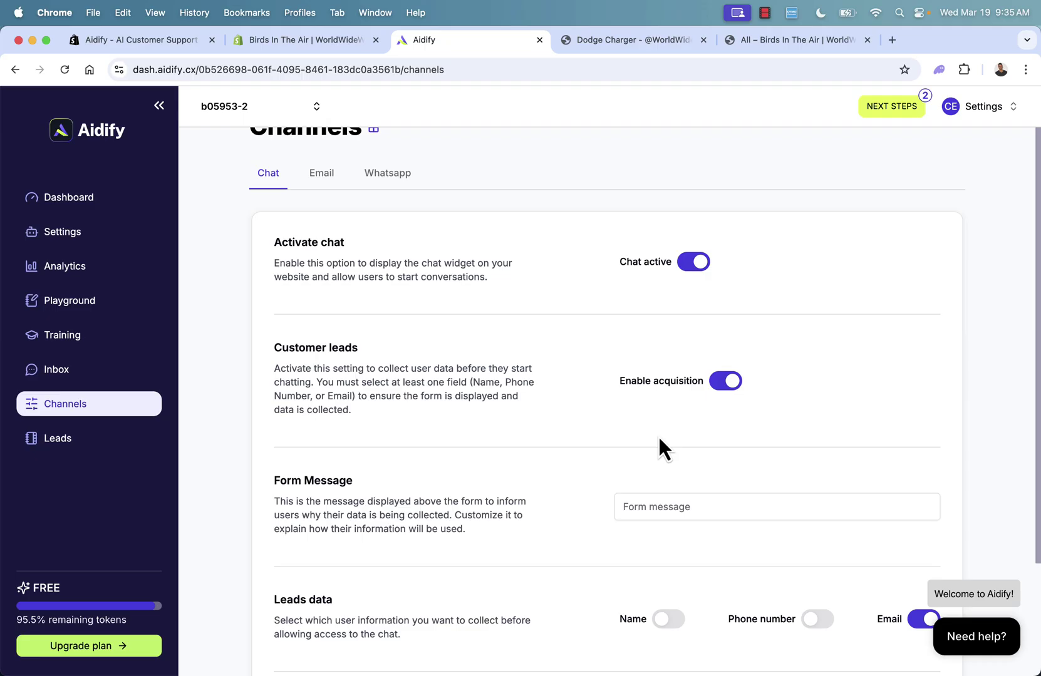
pyautogui.click(718, 382)
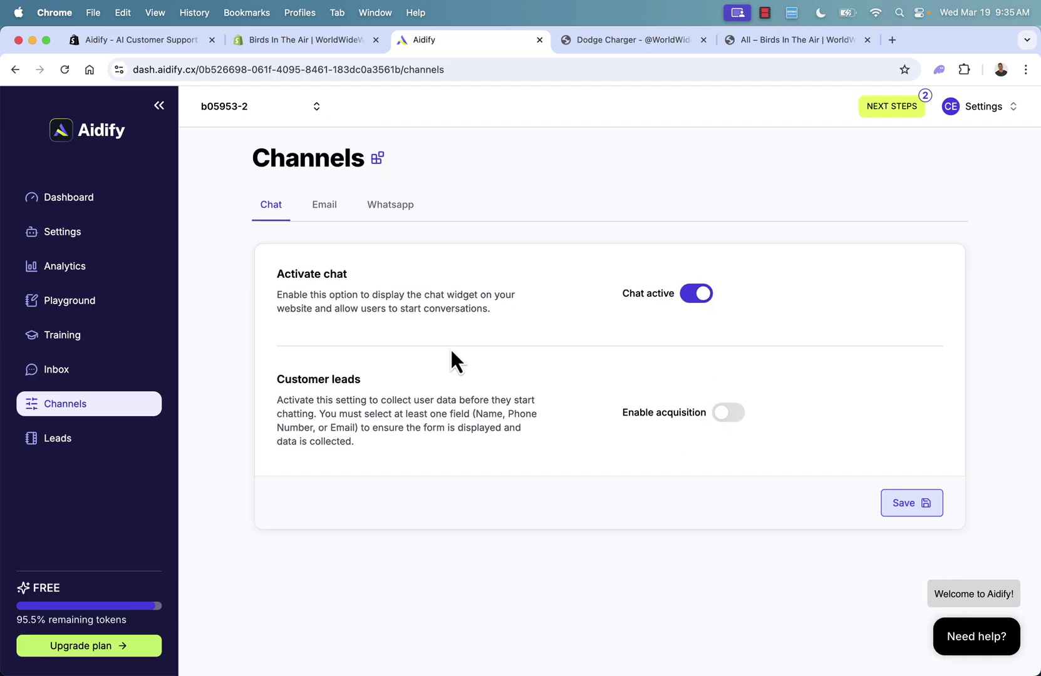
# Toggle the Email contact form on, view the WhatsApp setup form, and return to Chat
pyautogui.click(327, 207)
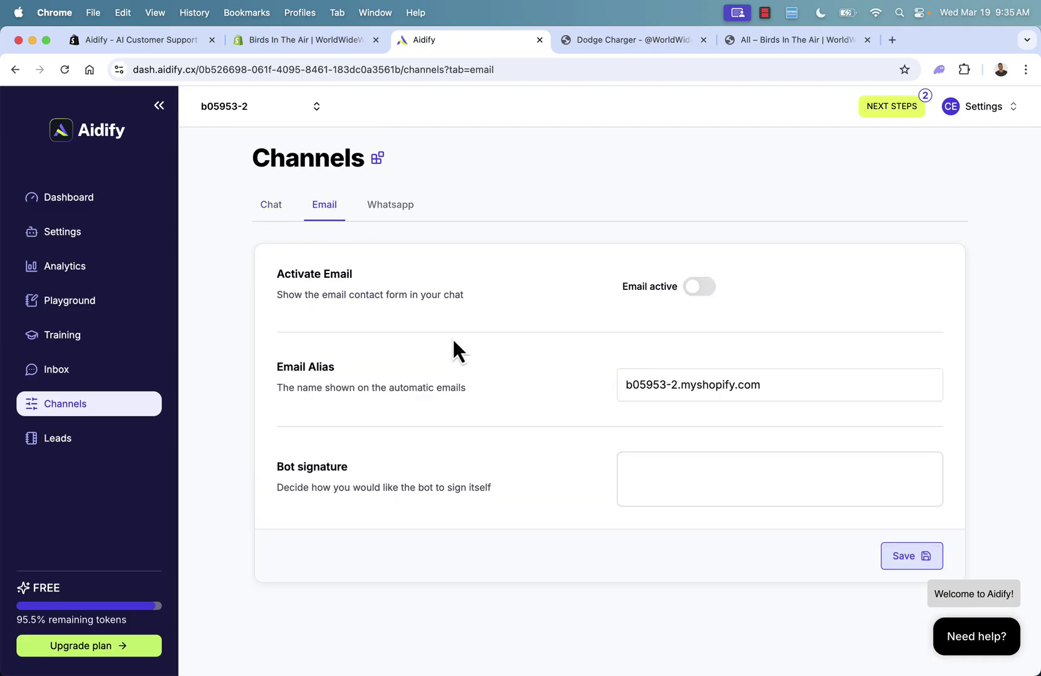
pyautogui.click(705, 289)
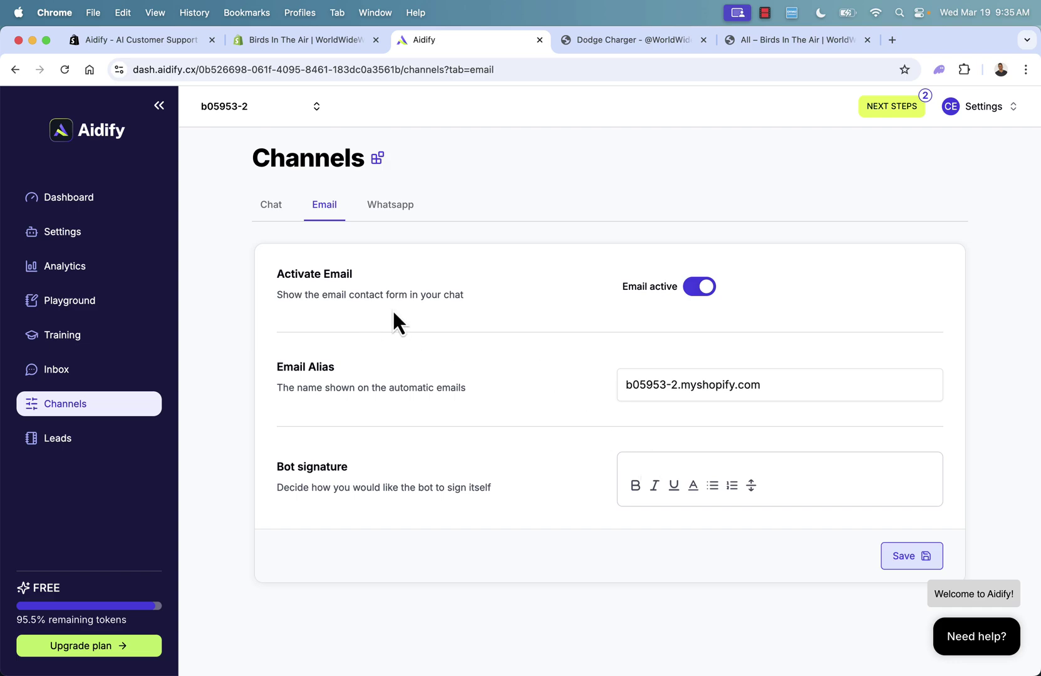
pyautogui.click(390, 207)
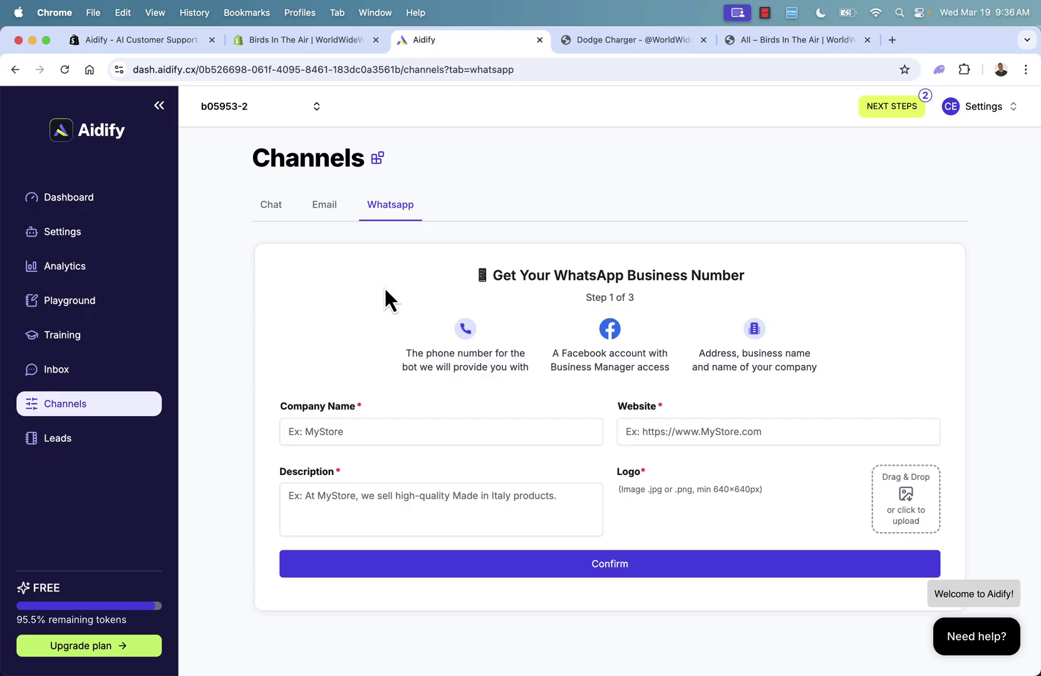
pyautogui.click(272, 207)
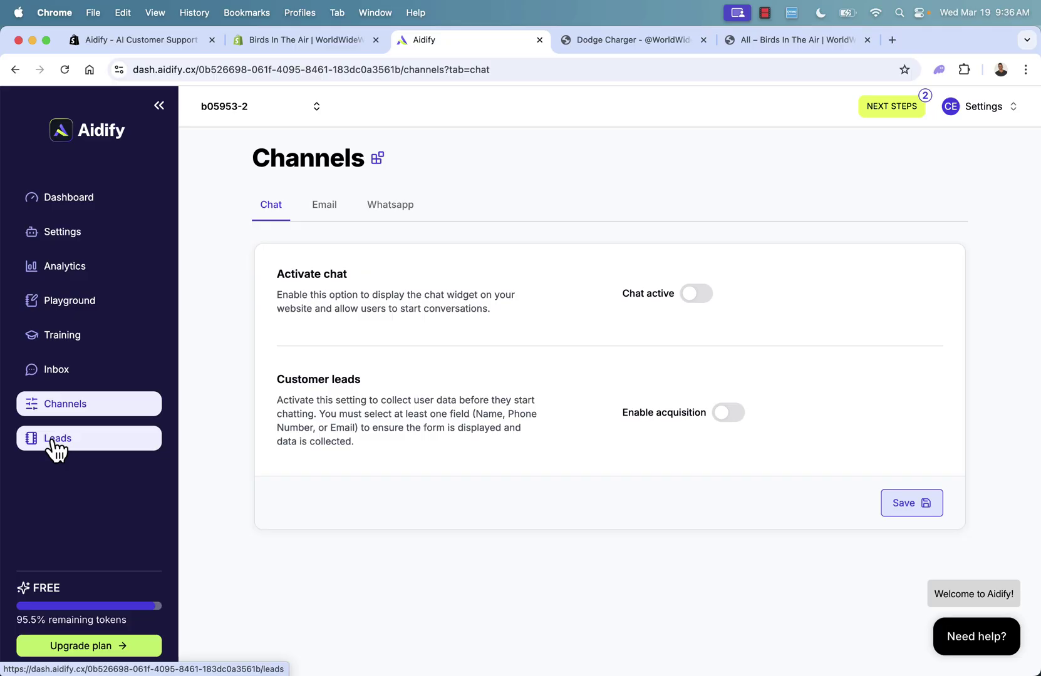
# Switch on the Chat channel from the dashboard's communication channels step
pyautogui.click(59, 198)
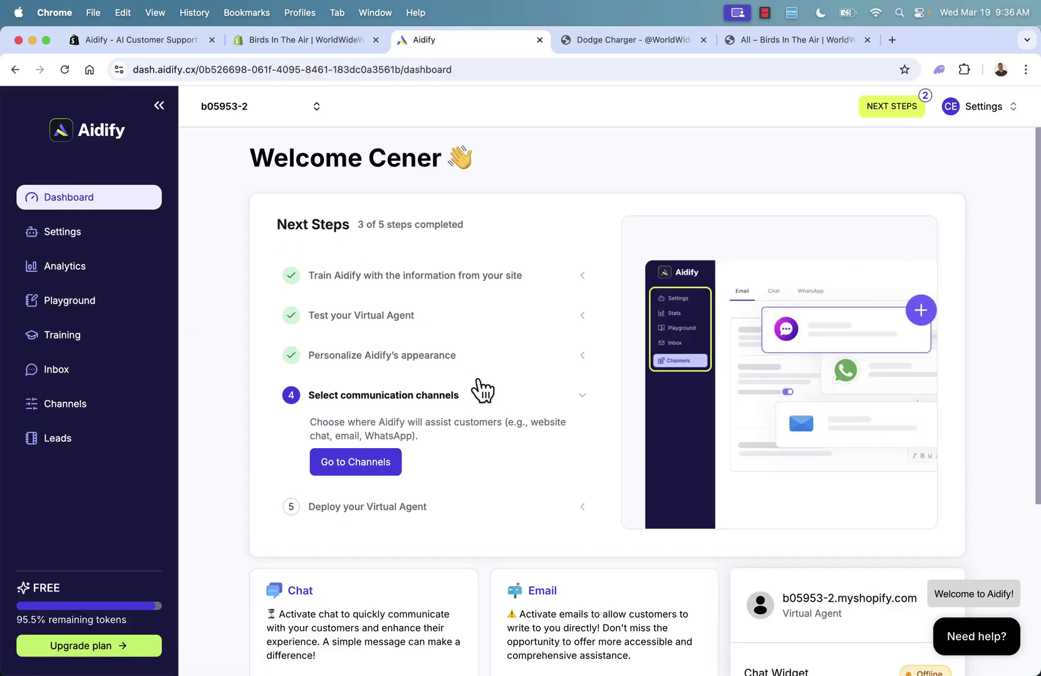
pyautogui.click(373, 474)
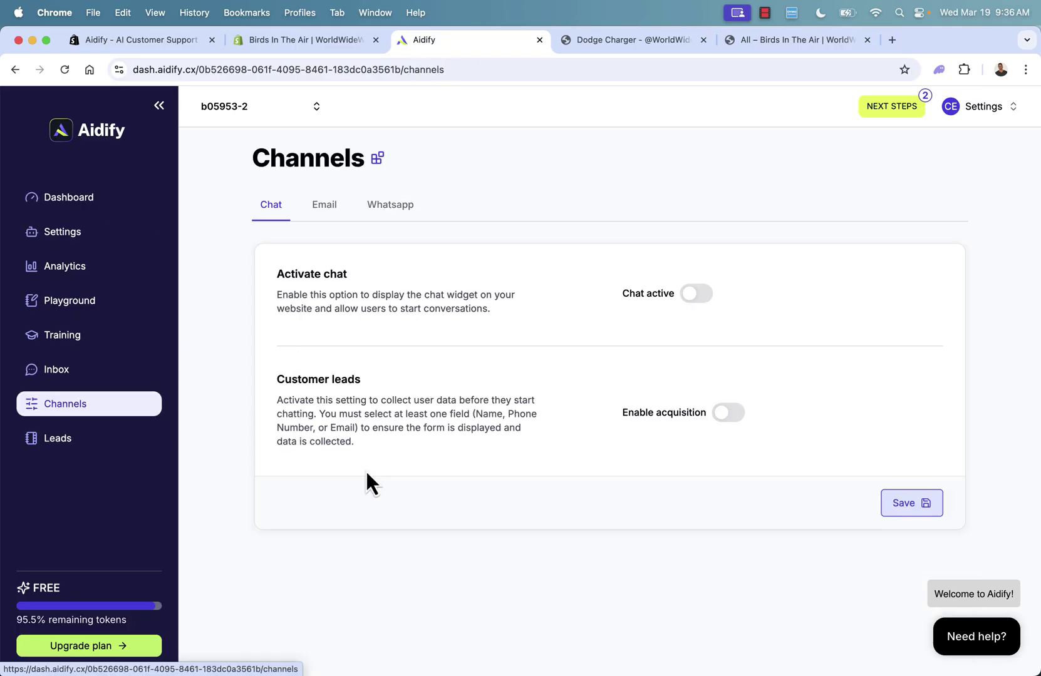
pyautogui.click(696, 294)
pyautogui.click(922, 505)
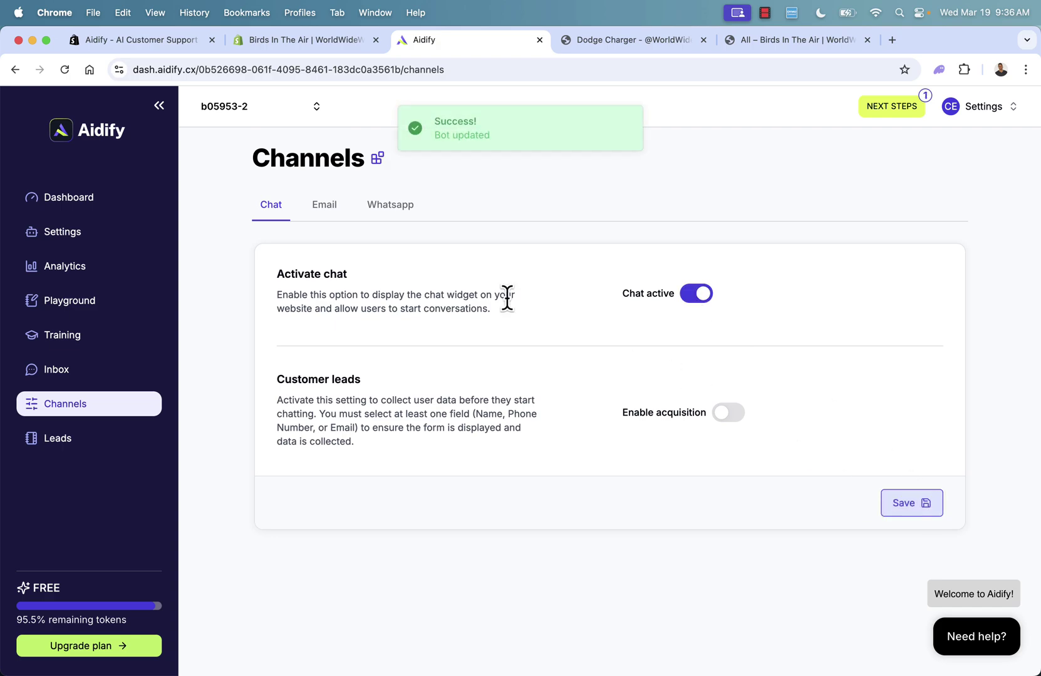
# Activate and save the Email contact form channel, then confirm 4 of 5 steps on the dashboard
pyautogui.click(323, 207)
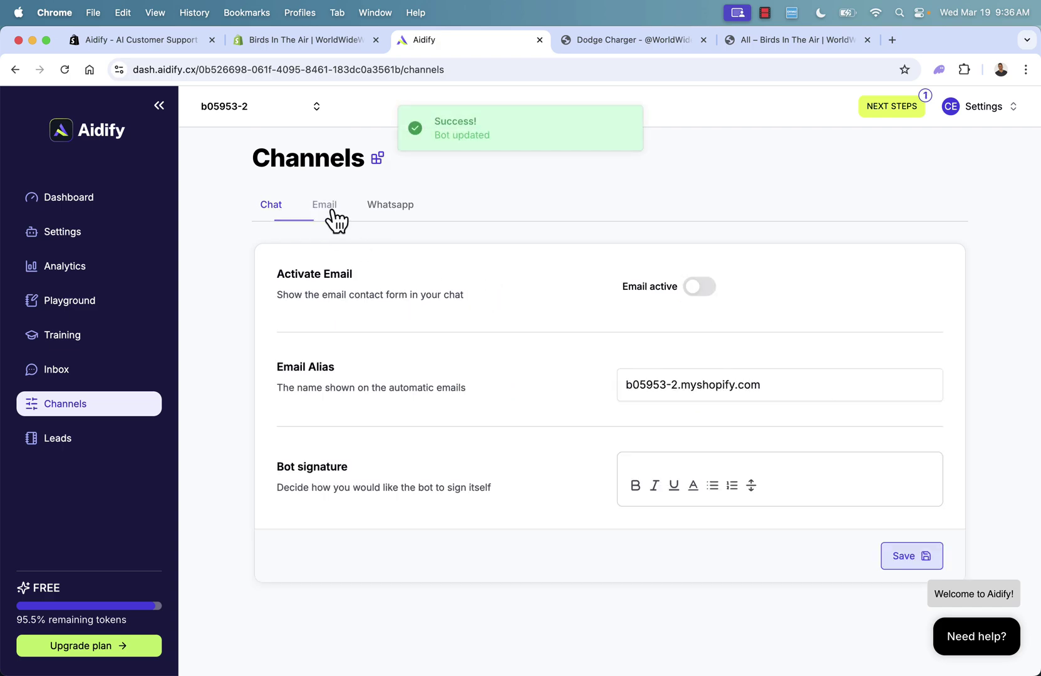
pyautogui.click(700, 288)
pyautogui.click(912, 556)
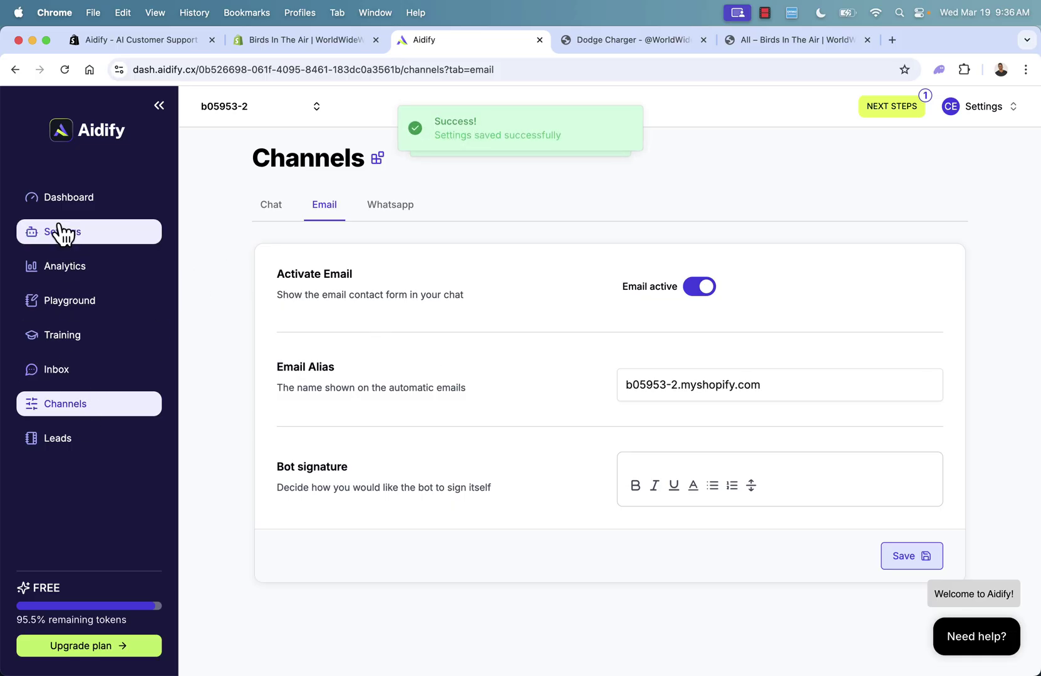
pyautogui.click(151, 202)
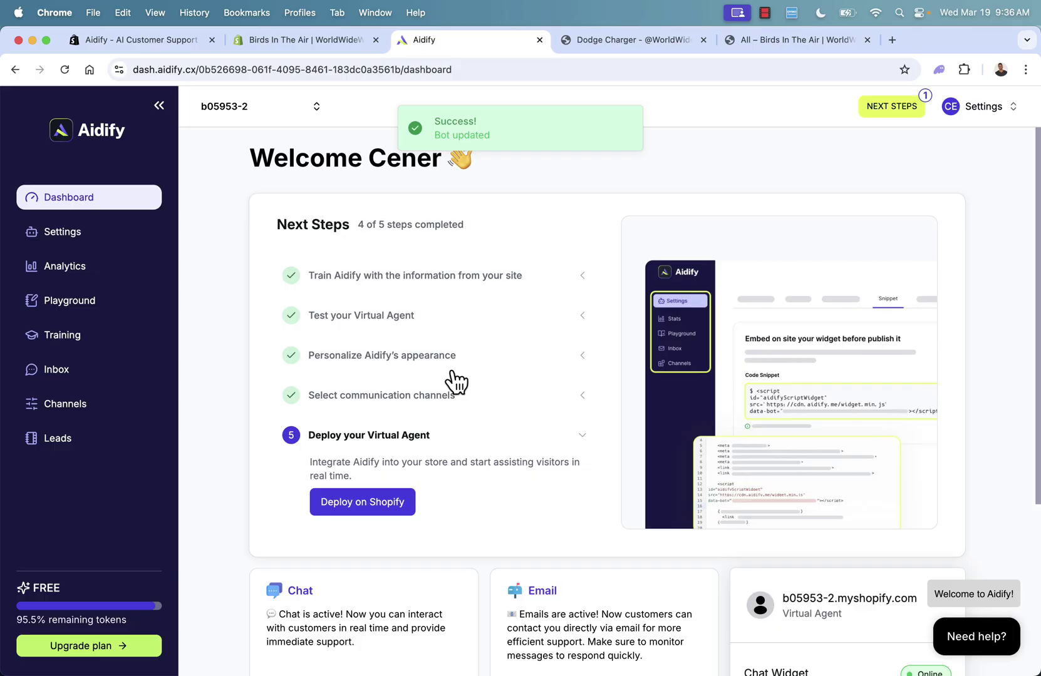
# Review the Deploy on Shopify snippet steps and open the store's Shopify Themes page
pyautogui.click(351, 506)
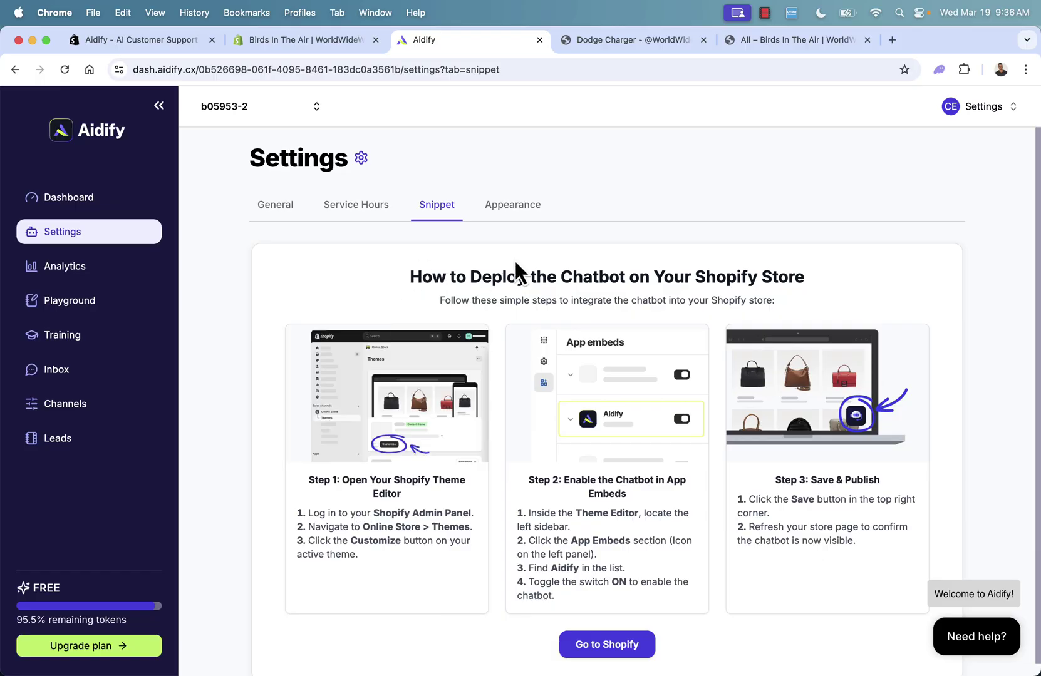
pyautogui.scroll(-1, 515, 283)
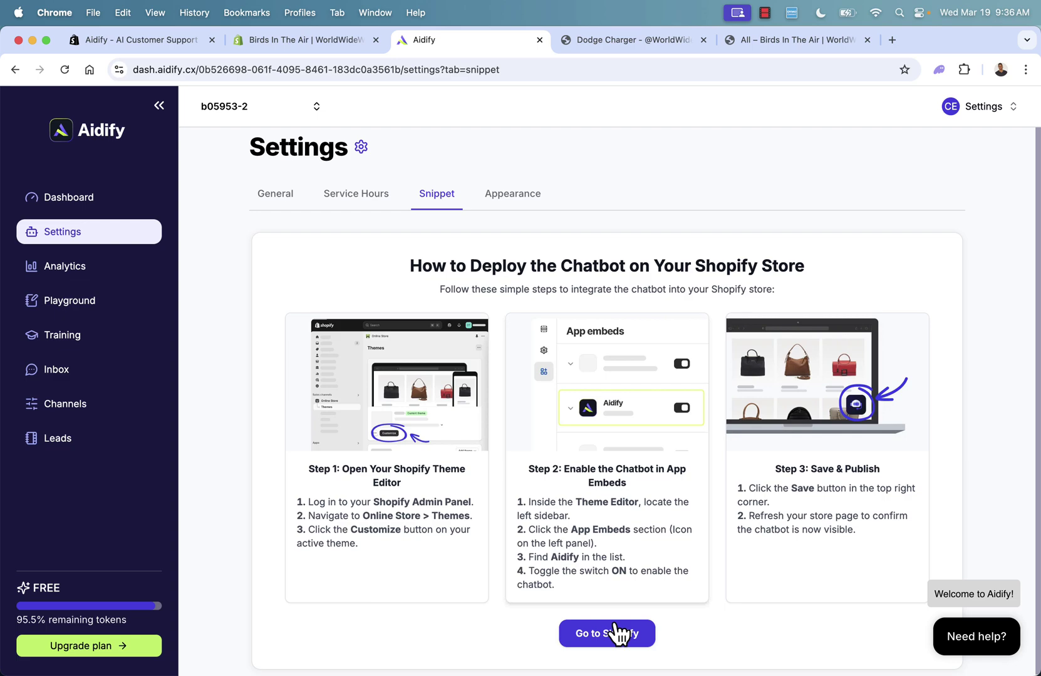
pyautogui.click(619, 635)
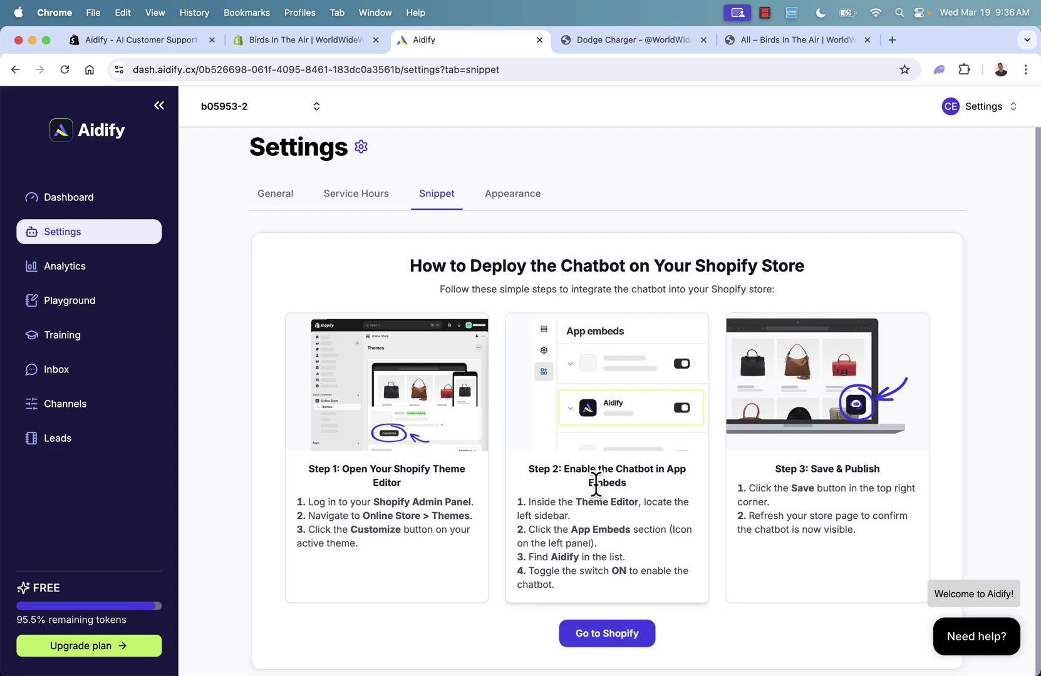
pyautogui.click(598, 633)
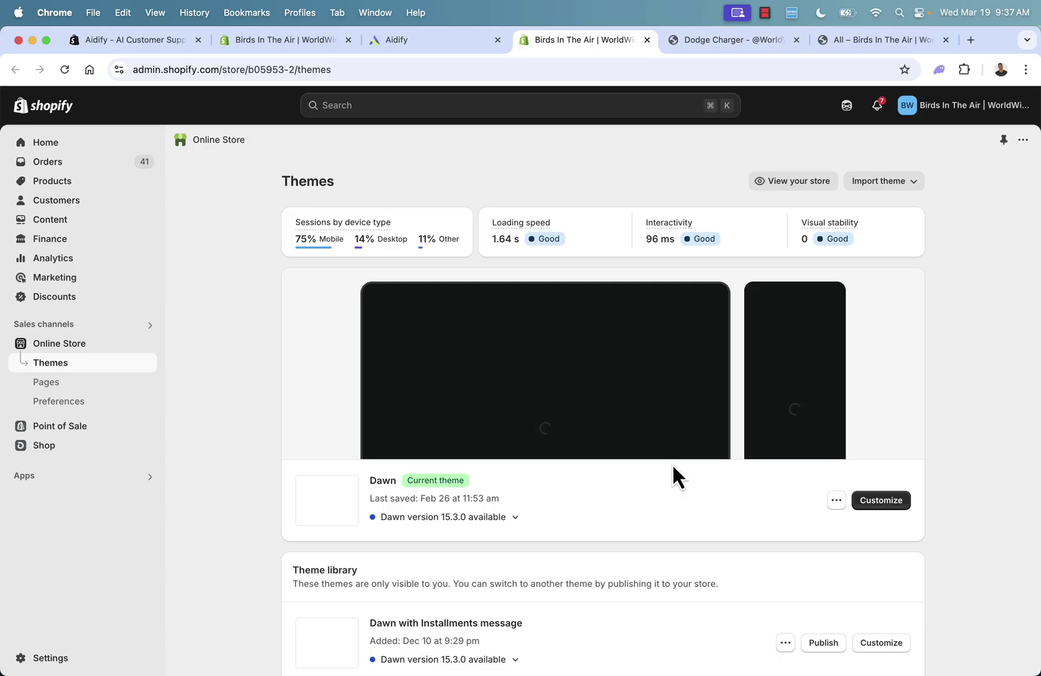
# Enable the Aidify app embed in the Dawn theme's App embeds and save the theme
pyautogui.click(877, 504)
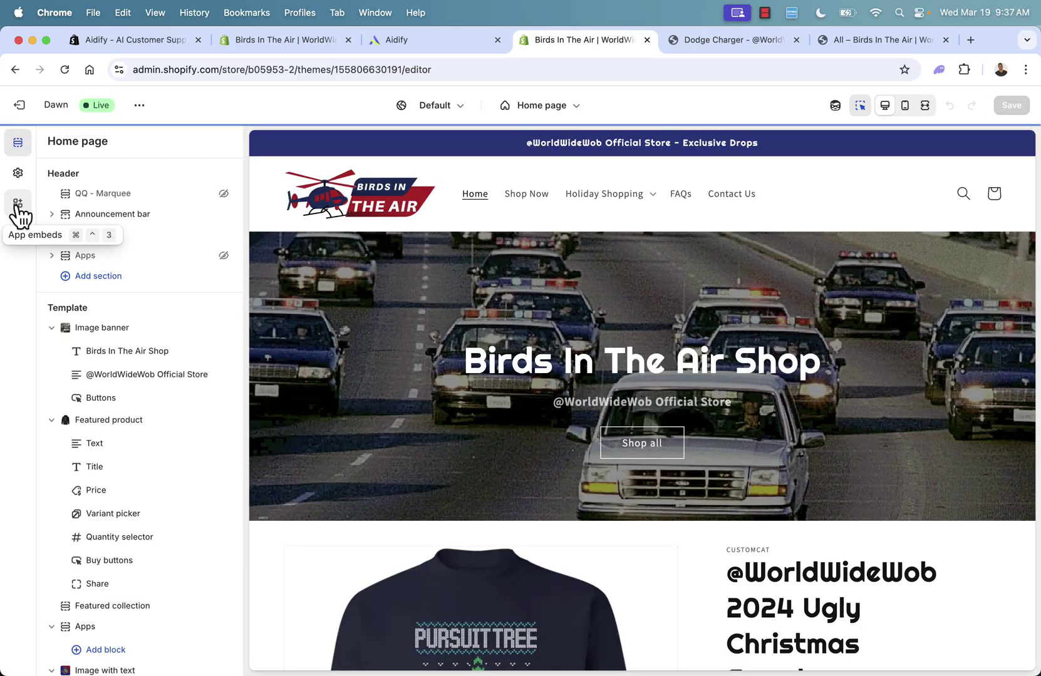
pyautogui.click(18, 208)
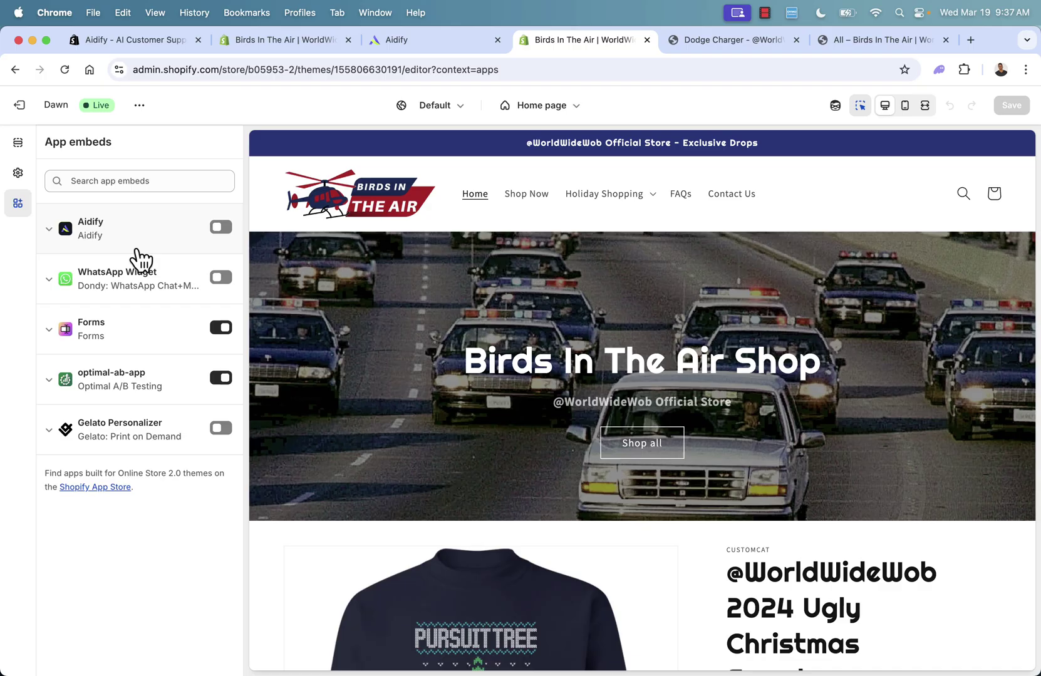
pyautogui.click(220, 228)
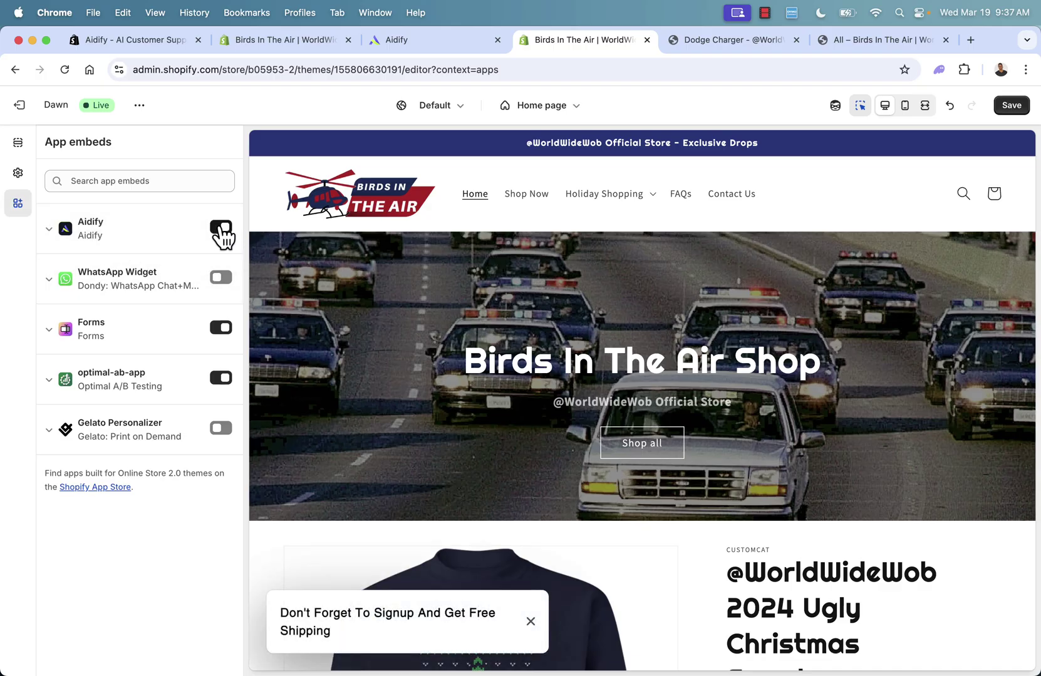
pyautogui.click(1019, 108)
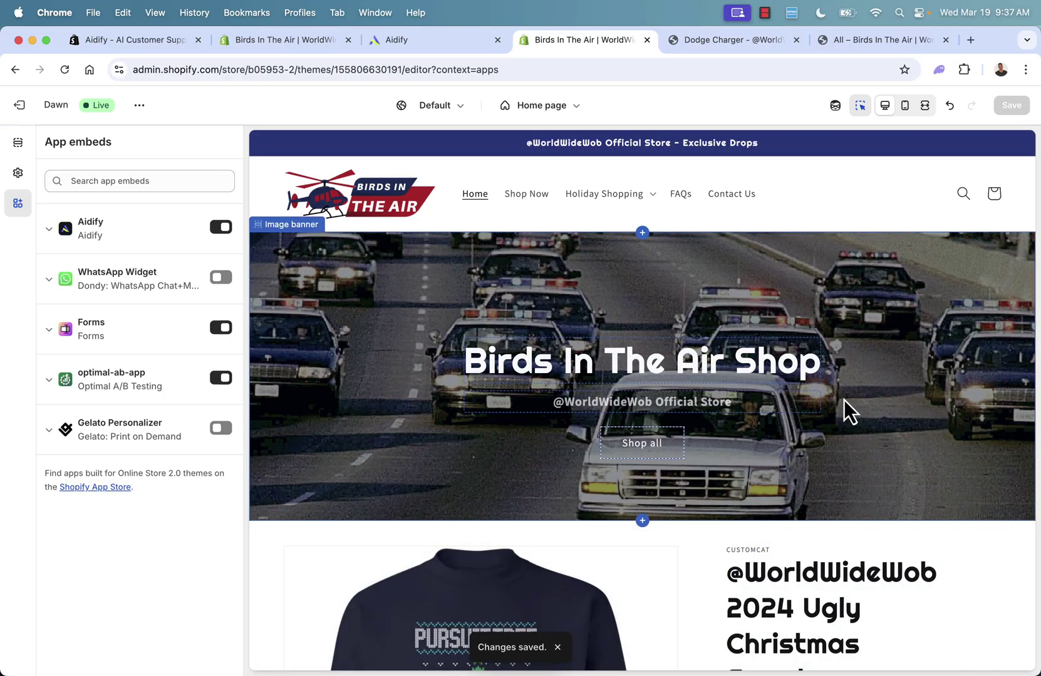
pyautogui.click(297, 41)
# On birdsintheair.com, dismiss the preview bar and choose Use Chat from the Need help? widget
pyautogui.click(241, 182)
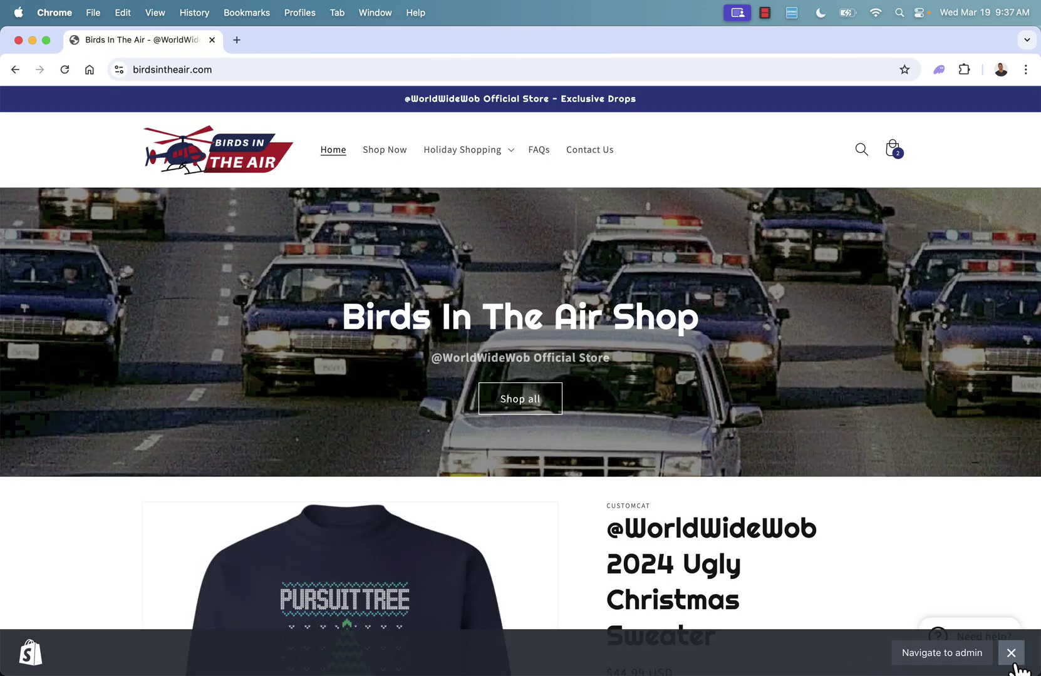
pyautogui.click(1014, 653)
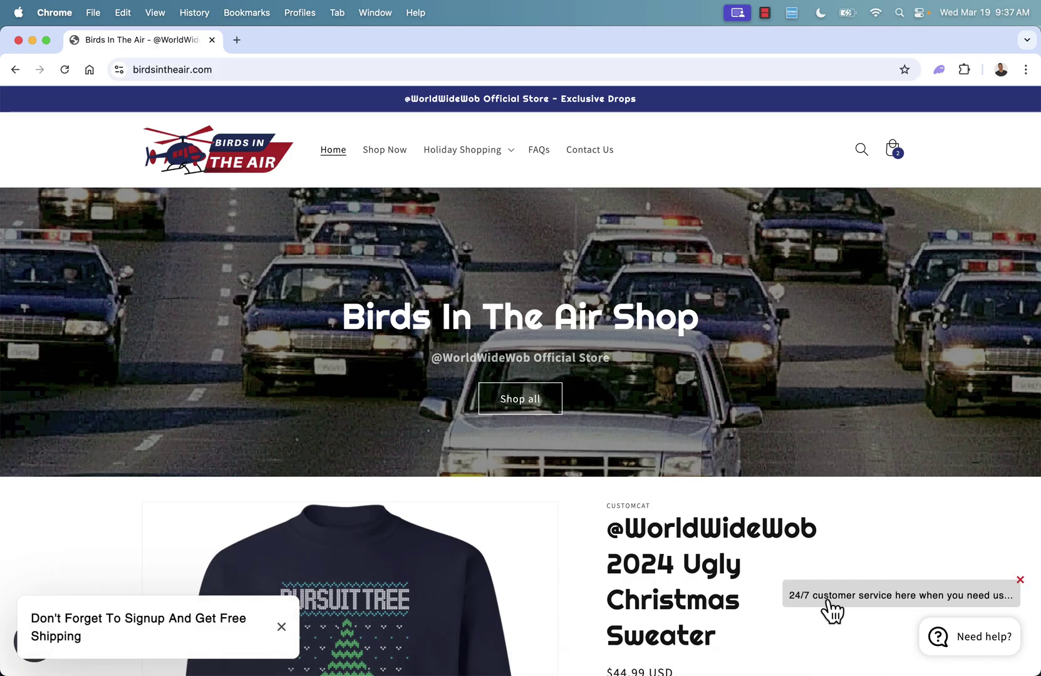
pyautogui.click(936, 642)
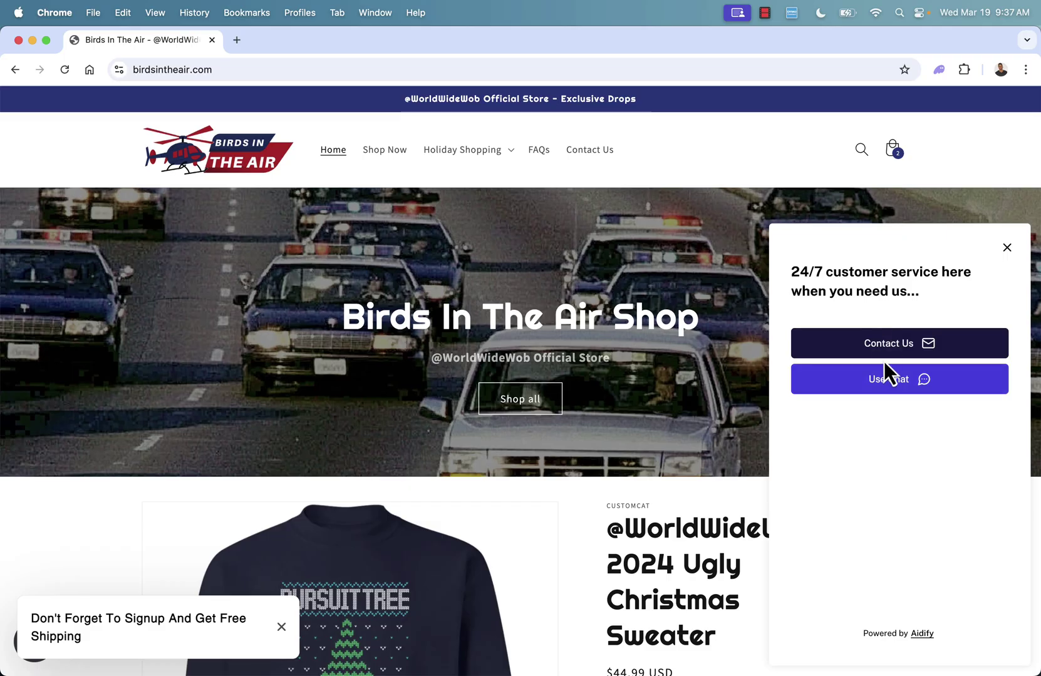
pyautogui.click(888, 380)
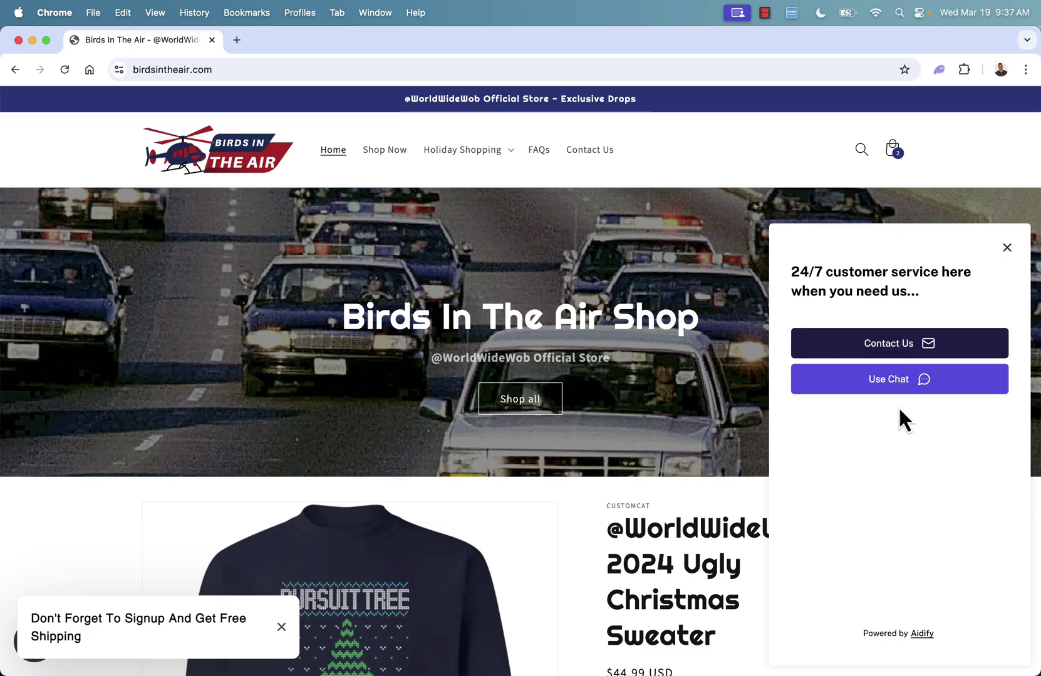